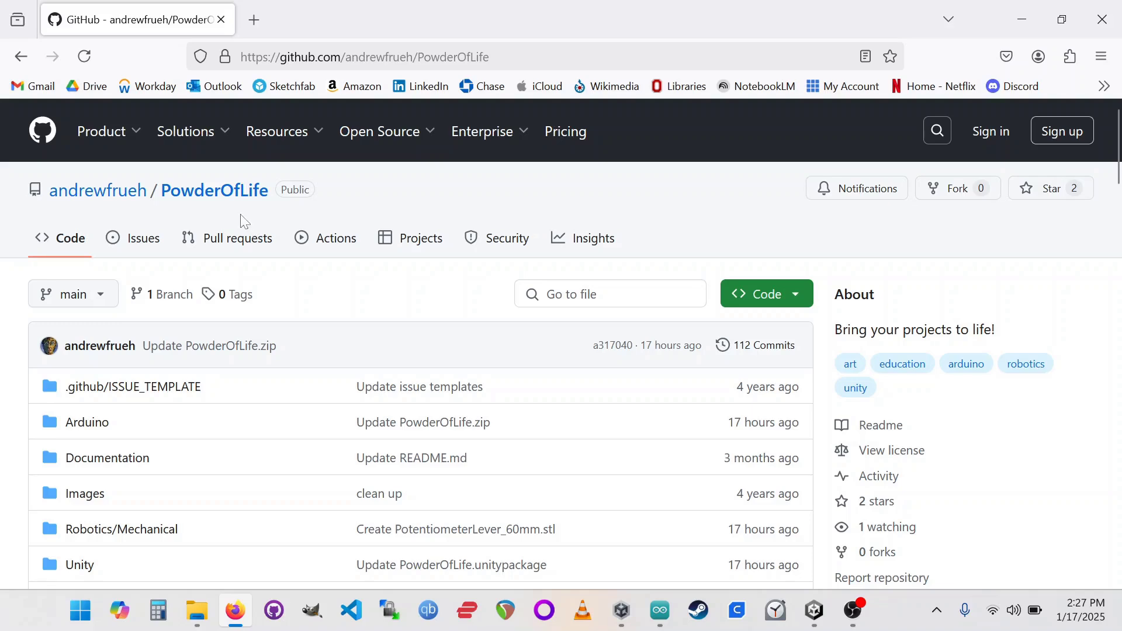
Open the 3D_parts folder inside Robotics/Mechanical in the PowderOfLife repository to view its printable part files
{"action": "scroll", "coordinate": [8, 329], "scroll_direction": "down", "scroll_amount": 8}
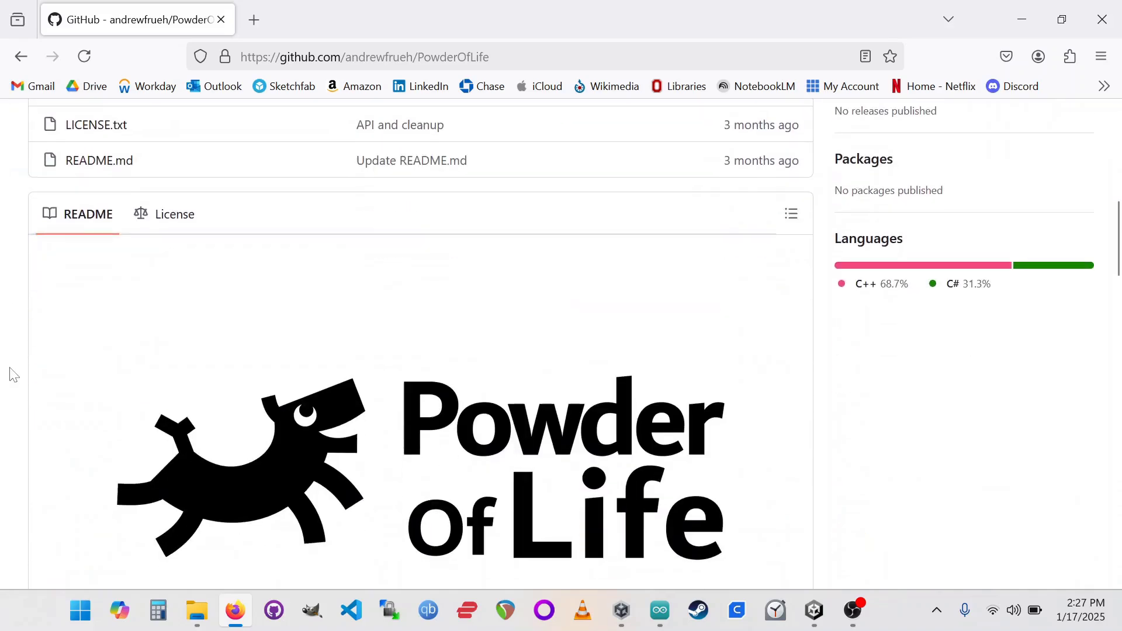
{"action": "scroll", "coordinate": [13, 374], "scroll_direction": "down", "scroll_amount": 2}
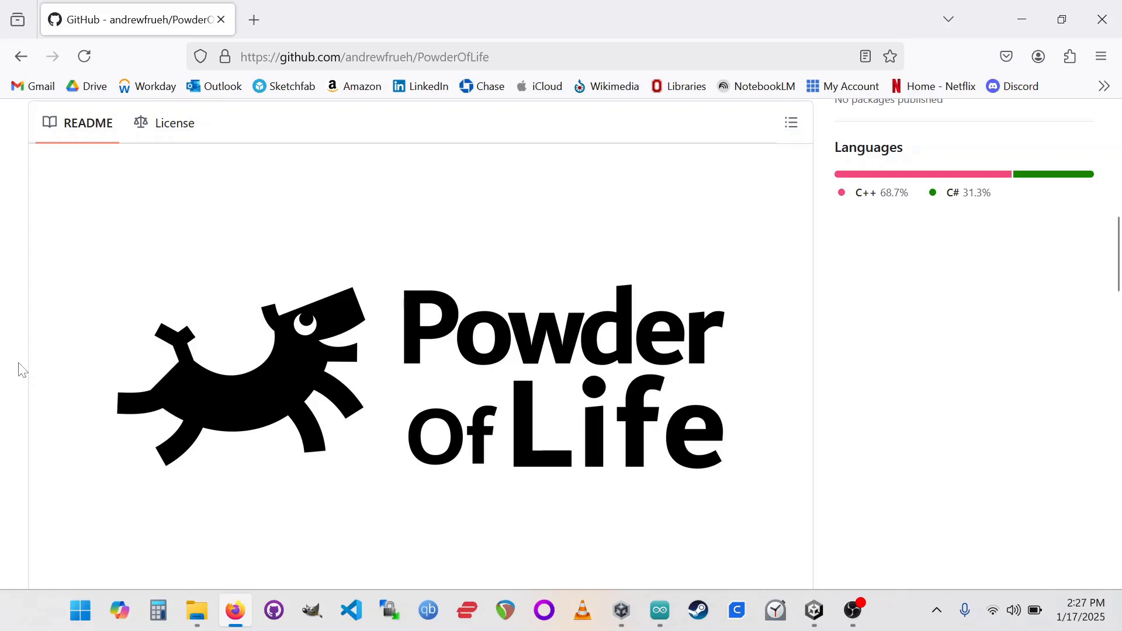
{"action": "scroll", "coordinate": [22, 371], "scroll_direction": "up", "scroll_amount": 10}
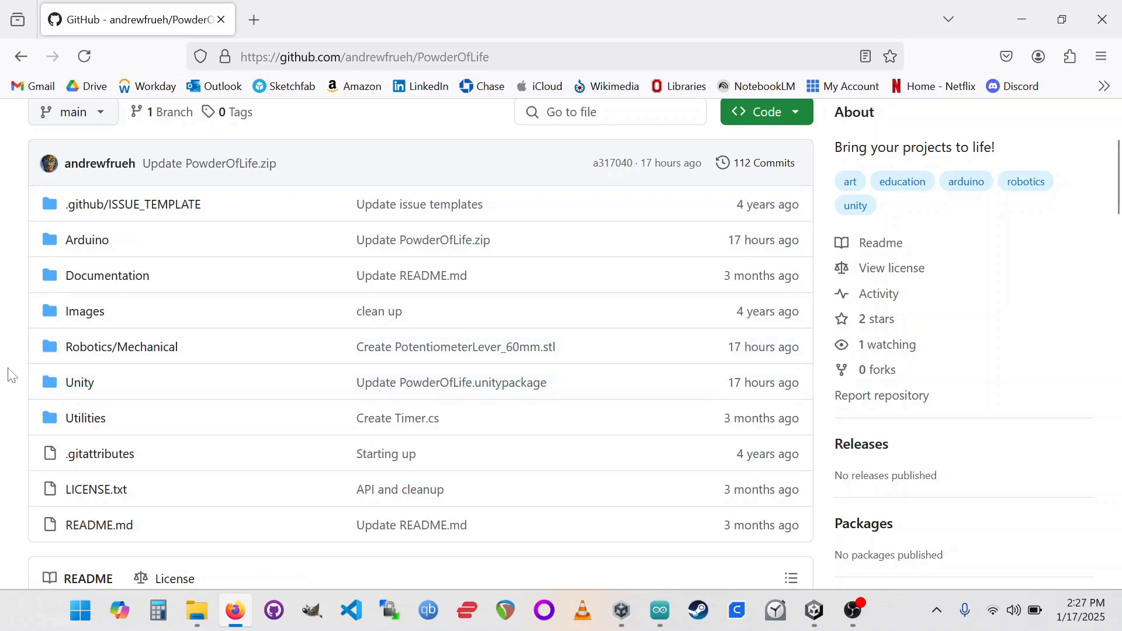
{"action": "left_click", "coordinate": [119, 350]}
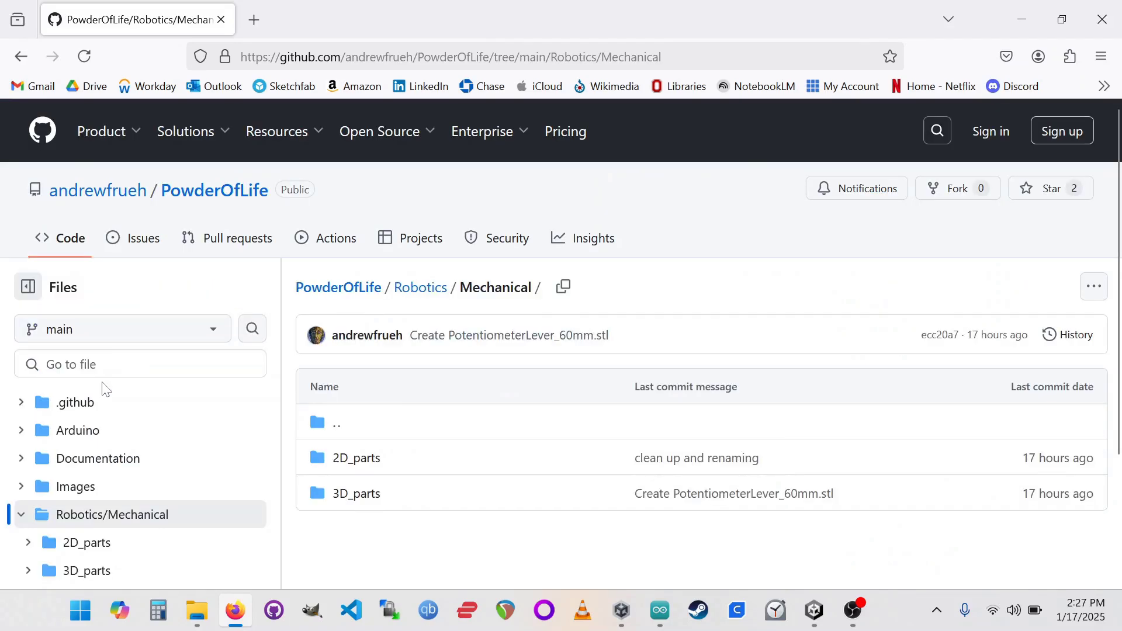
{"action": "left_click", "coordinate": [356, 493]}
{"action": "scroll", "coordinate": [497, 468], "scroll_direction": "down", "scroll_amount": 3}
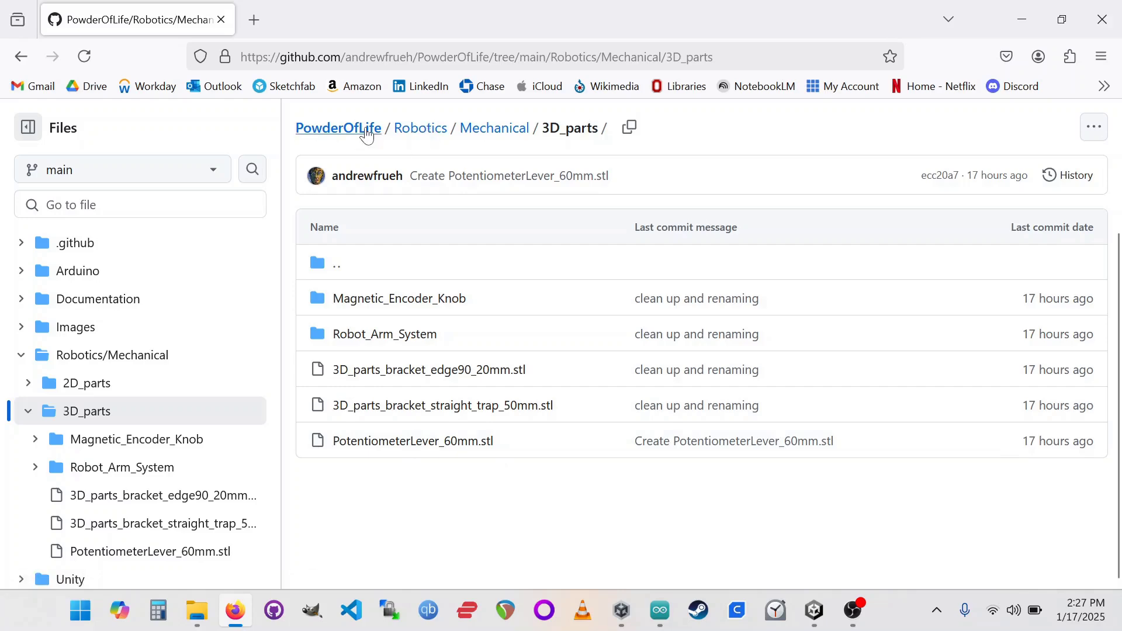
Return to the PowderOfLife repository root and open its Arduino folder
{"action": "left_click", "coordinate": [367, 130]}
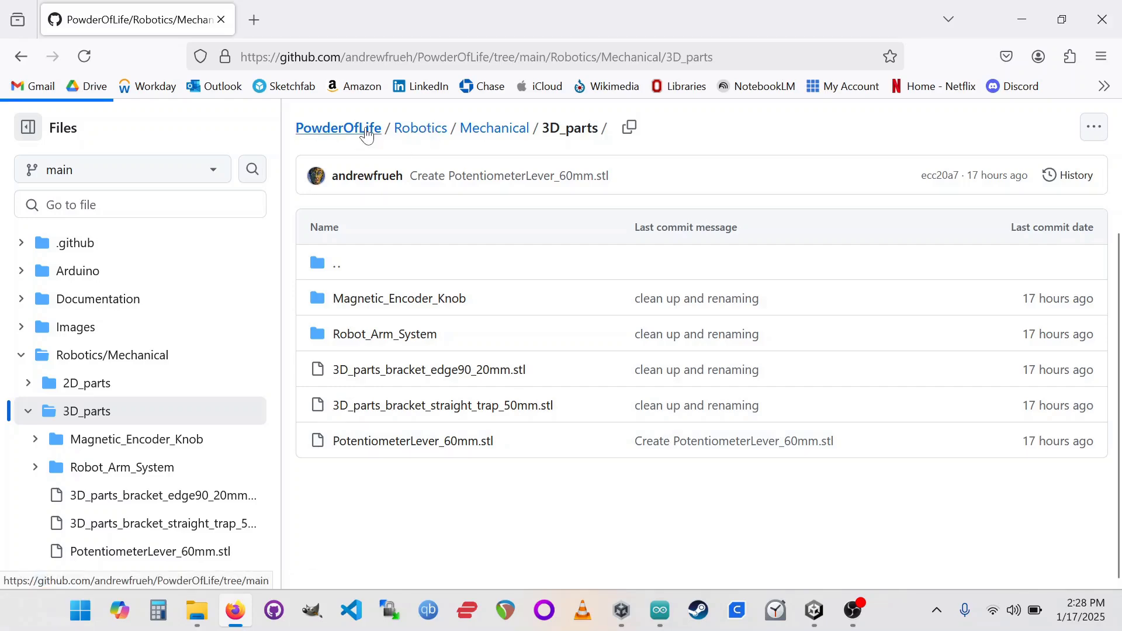
{"action": "scroll", "coordinate": [318, 308], "scroll_direction": "down", "scroll_amount": 2}
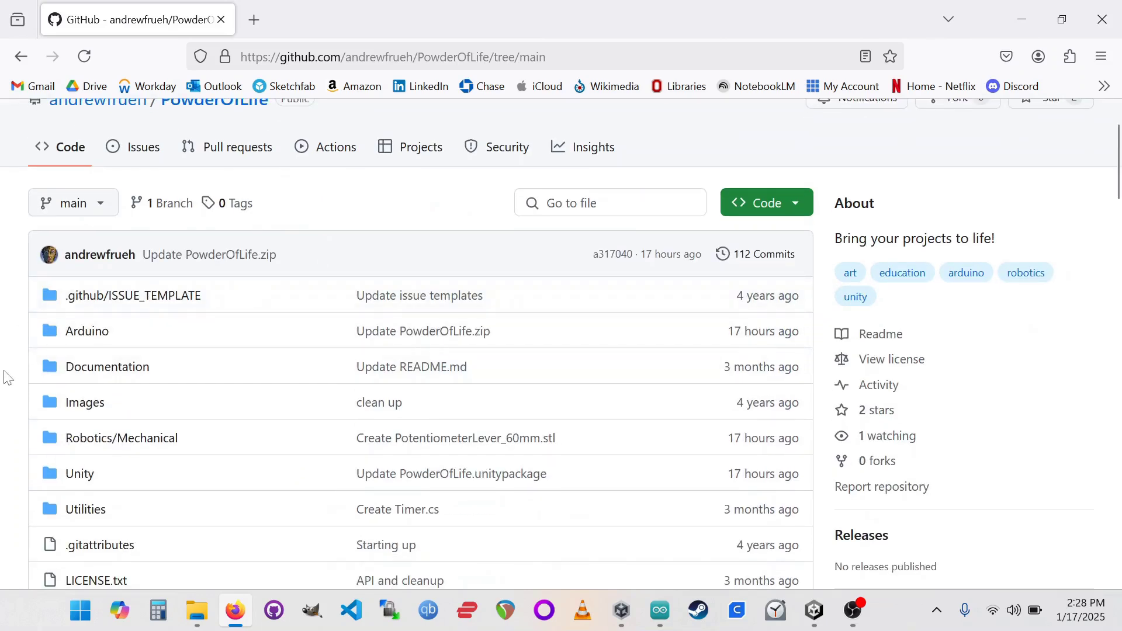
{"action": "left_click", "coordinate": [89, 337]}
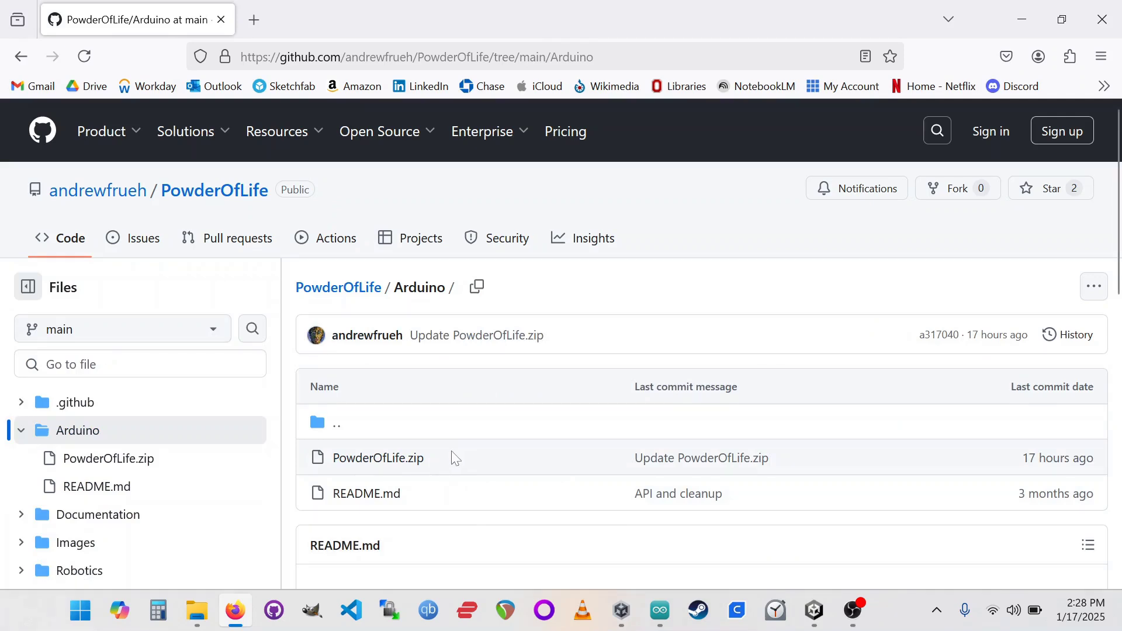
Switch to Arduino IDE and open the Powder Of Life example Analog_Sensor_Lerped_Serial_Output_x2 from 03_Inter-Environment_Networks
{"action": "left_click", "coordinate": [660, 613]}
{"action": "left_click", "coordinate": [216, 89]}
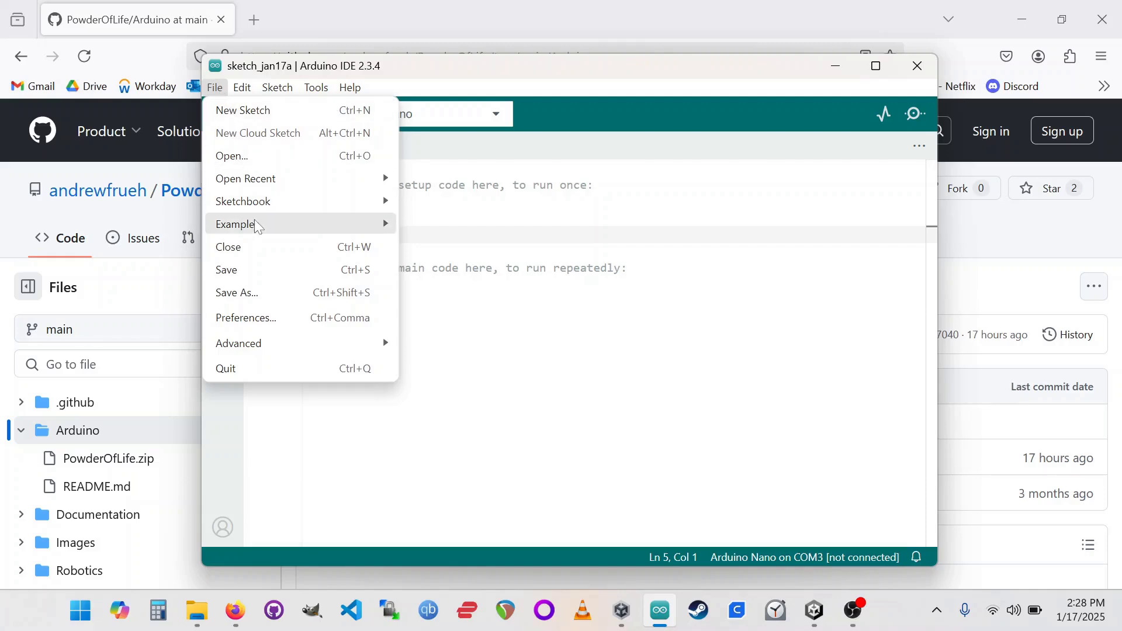
{"action": "mouse_move", "coordinate": [257, 228]}
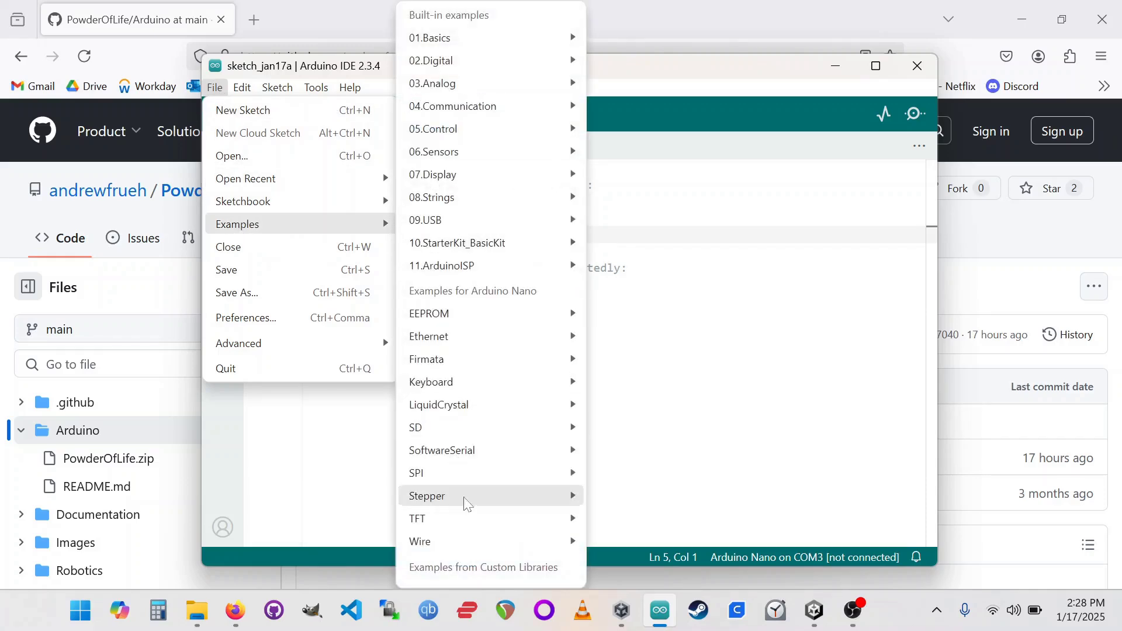
{"action": "mouse_move", "coordinate": [461, 576]}
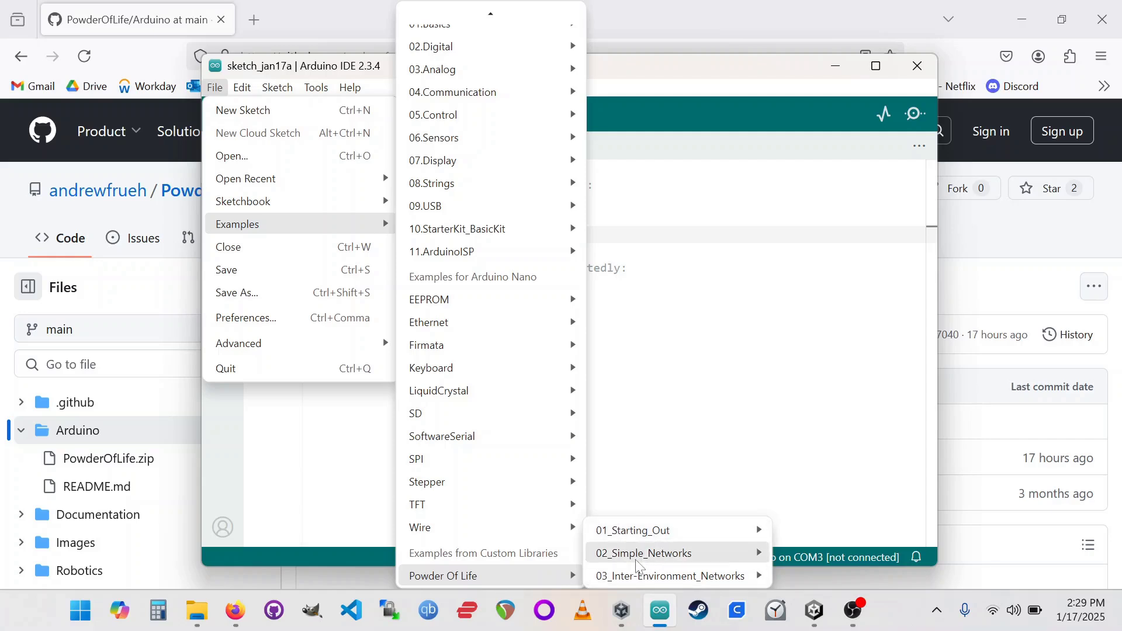
{"action": "mouse_move", "coordinate": [623, 579]}
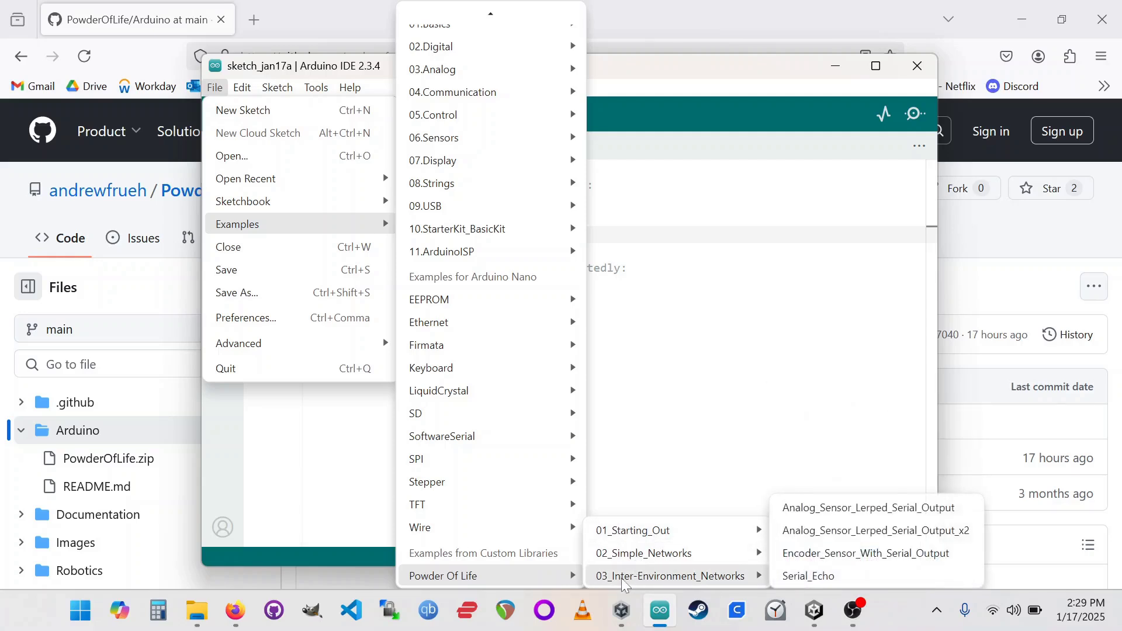
{"action": "left_click", "coordinate": [848, 532]}
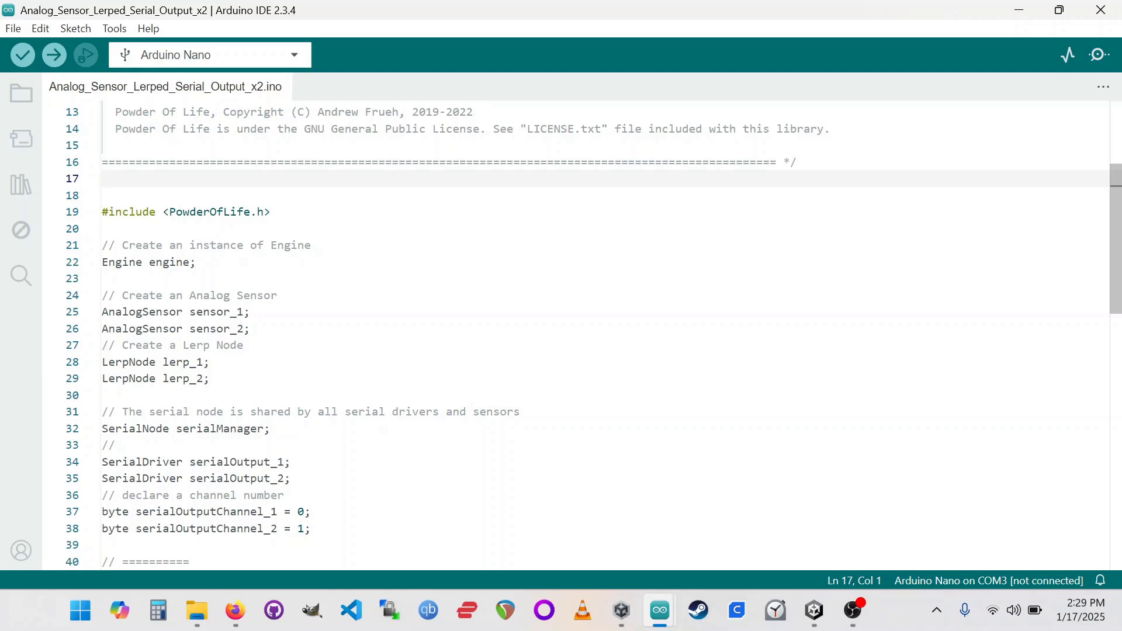
Examine the example sketch's two AnalogSensor declarations, the serial output channels and the setPin calls for both sensors
{"action": "left_click_drag", "start_coordinate": [72, 313], "coordinate": [72, 329]}
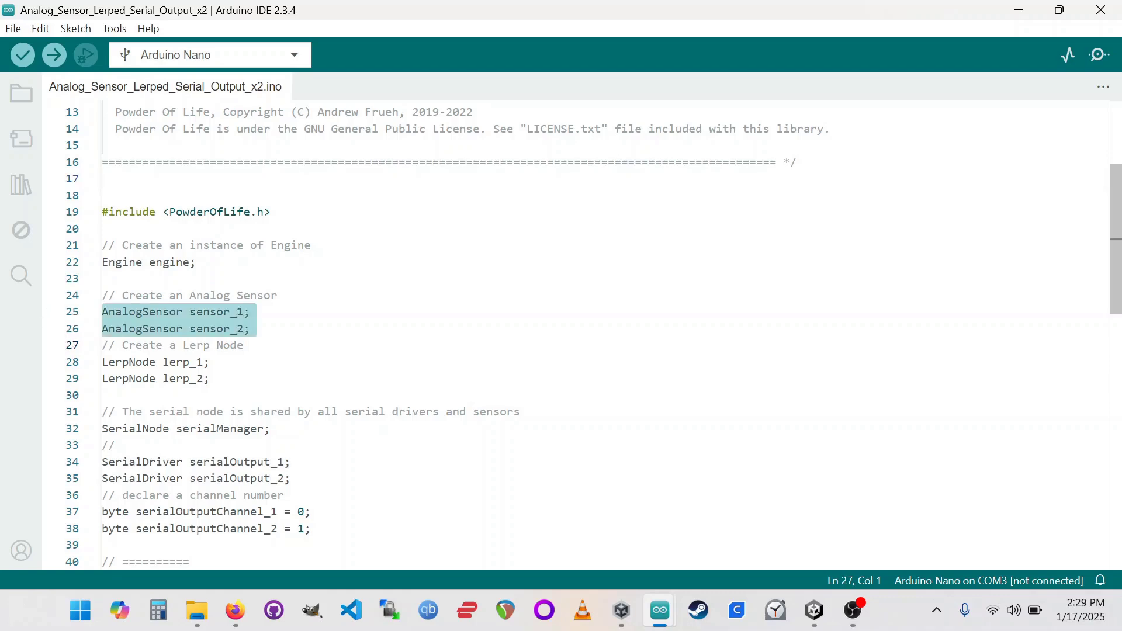
{"action": "scroll", "coordinate": [585, 333], "scroll_direction": "down", "scroll_amount": 3}
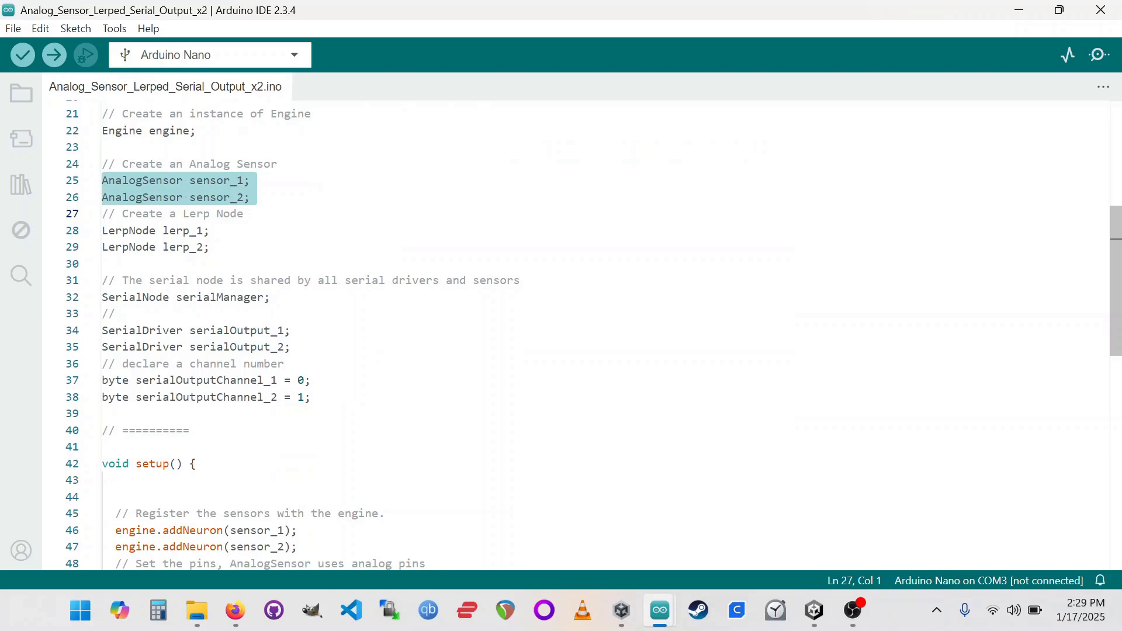
{"action": "scroll", "coordinate": [585, 333], "scroll_direction": "down", "scroll_amount": 1}
{"action": "scroll", "coordinate": [584, 333], "scroll_direction": "up", "scroll_amount": 8}
{"action": "scroll", "coordinate": [585, 333], "scroll_direction": "down", "scroll_amount": 1}
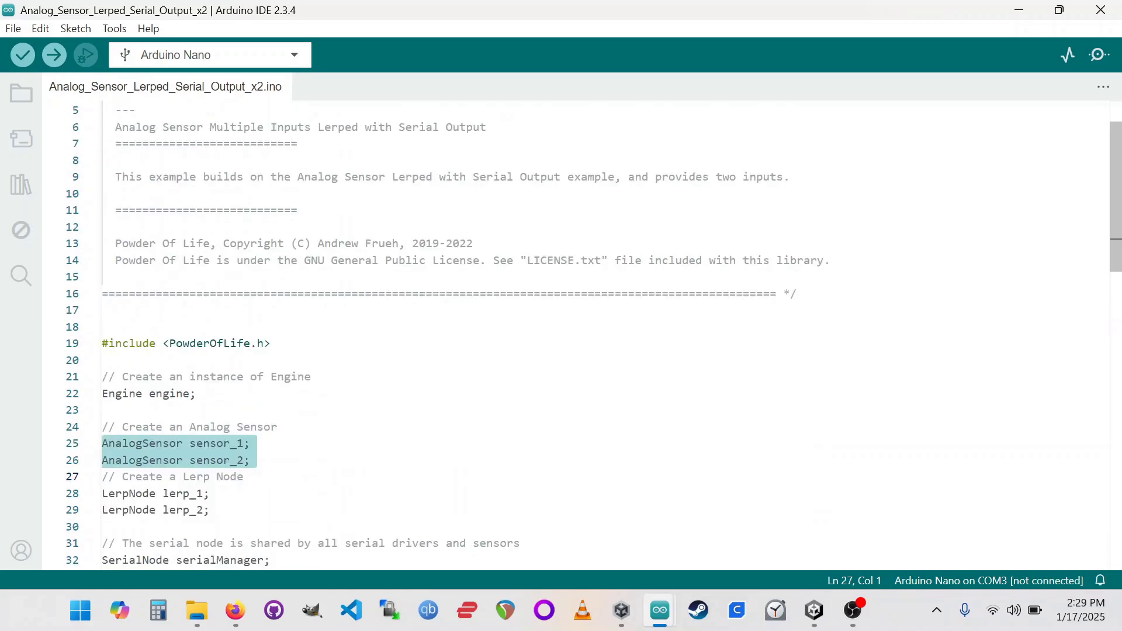
{"action": "left_click", "coordinate": [250, 443]}
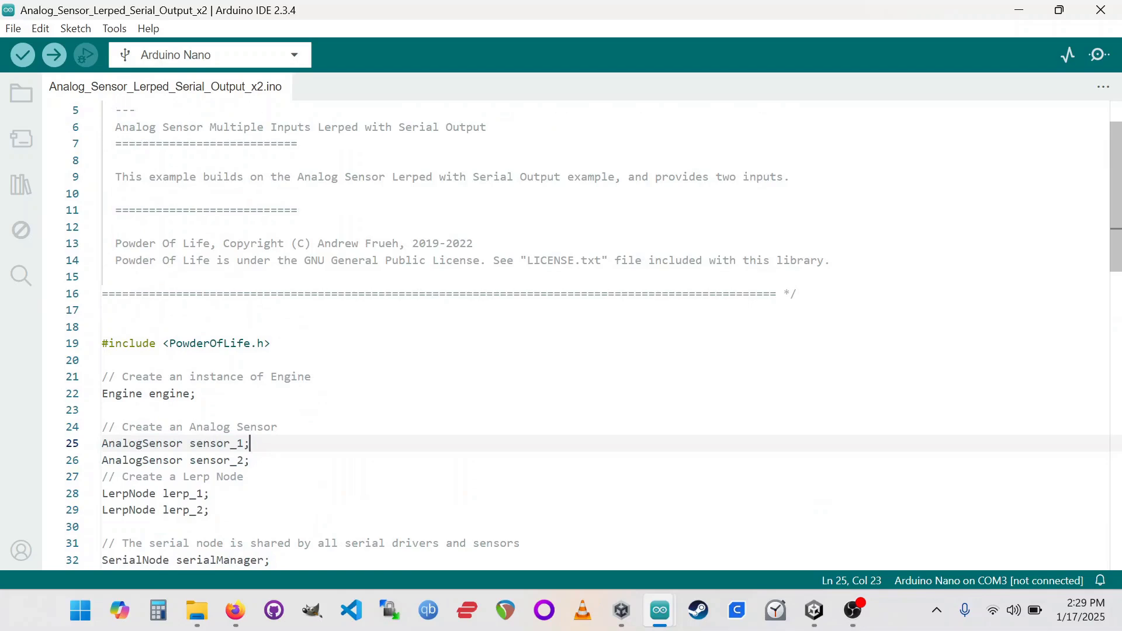
{"action": "scroll", "coordinate": [585, 333], "scroll_direction": "down", "scroll_amount": 5}
{"action": "scroll", "coordinate": [584, 333], "scroll_direction": "down", "scroll_amount": 4}
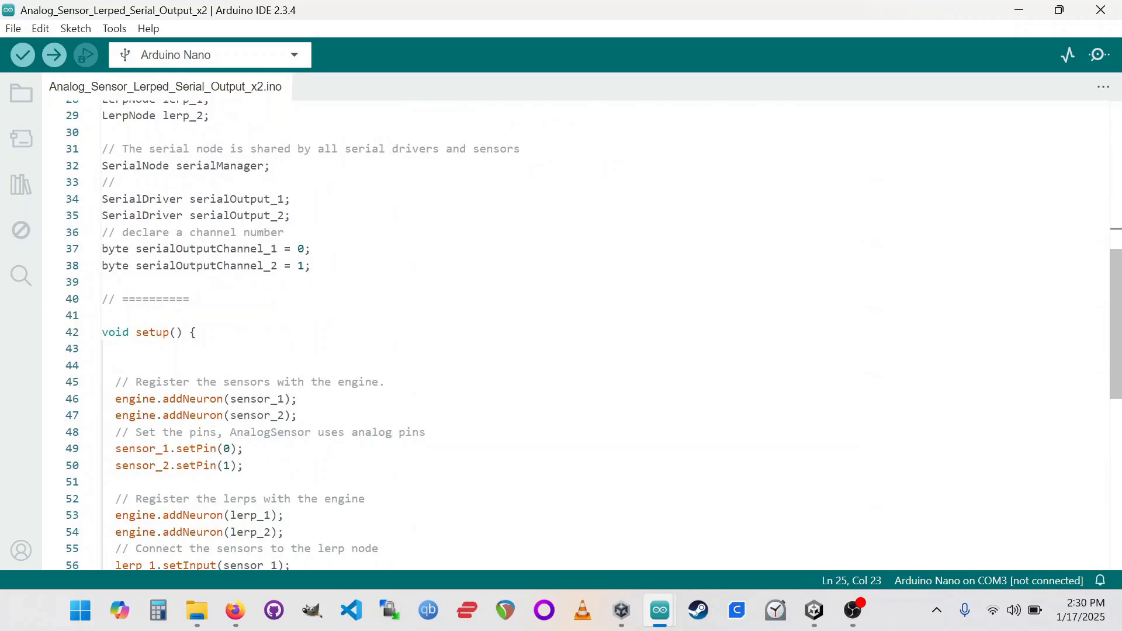
{"action": "left_click", "coordinate": [230, 382]}
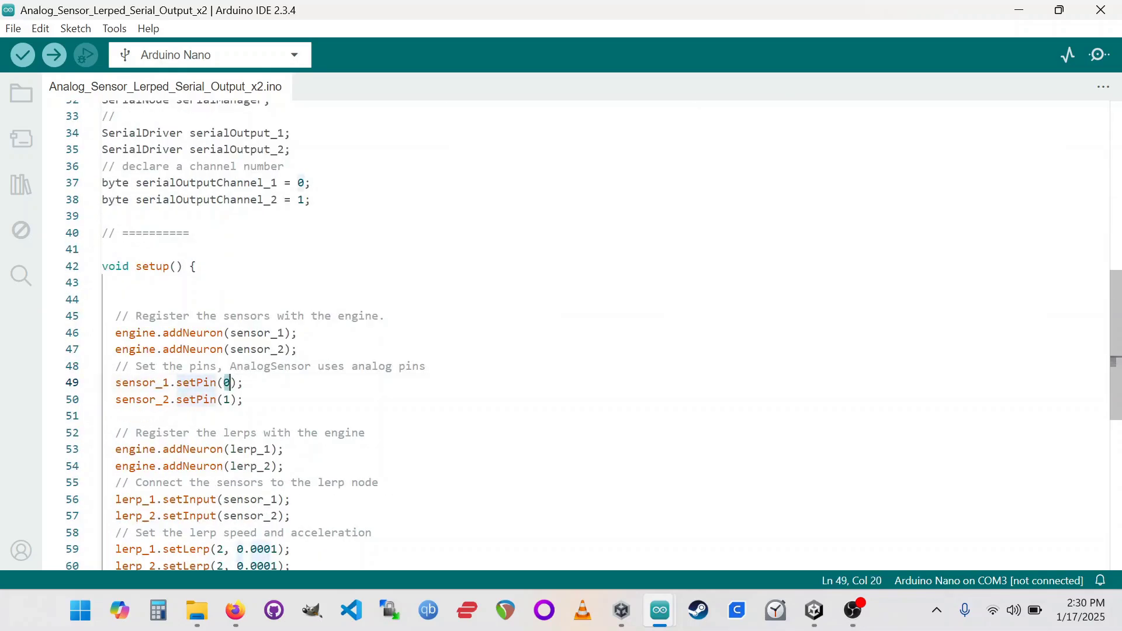
{"action": "left_click", "coordinate": [224, 399]}
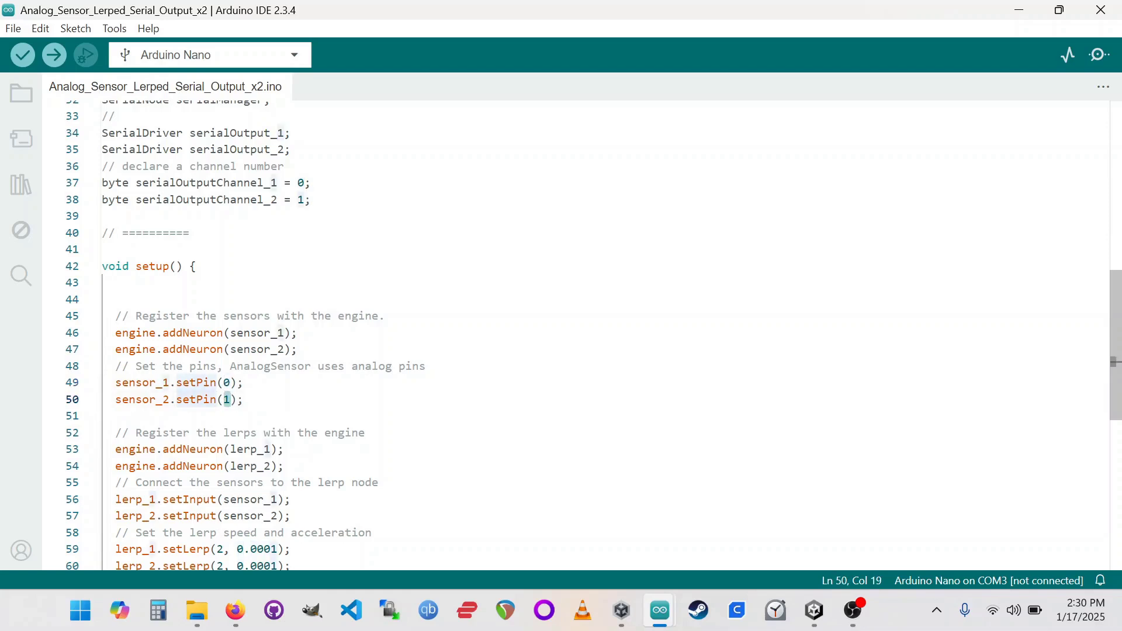
{"action": "scroll", "coordinate": [429, 309], "scroll_direction": "up", "scroll_amount": 10}
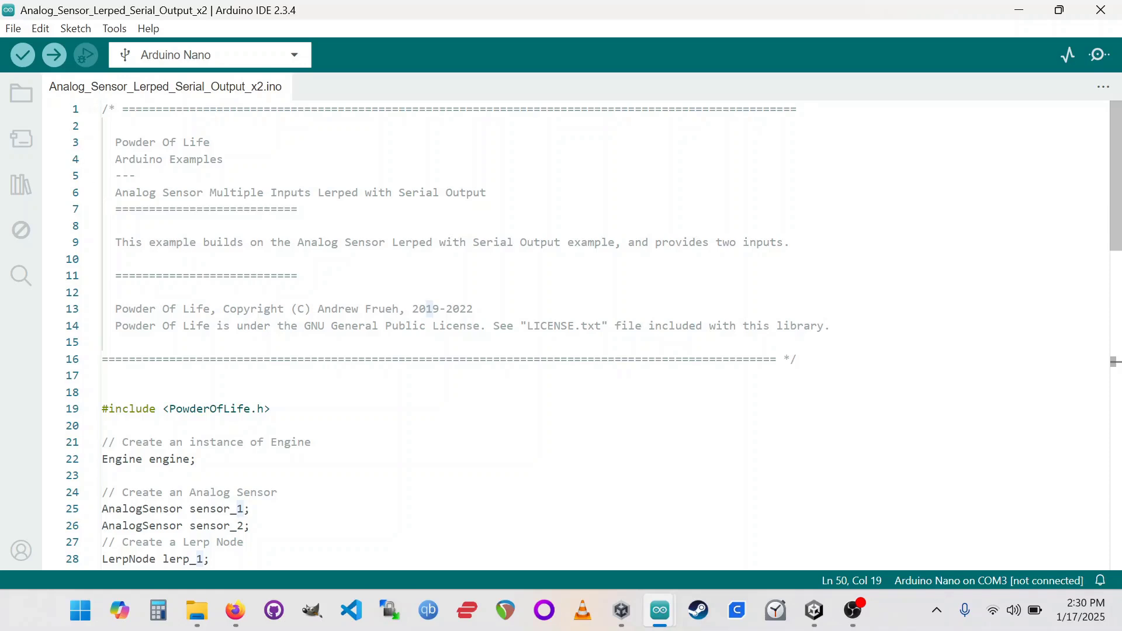
Close the example sketch, switch back to the browser and open the repository's Unity folder to view the PowderOfLife.unitypackage file
{"action": "left_click", "coordinate": [1114, 14]}
{"action": "left_click", "coordinate": [959, 111]}
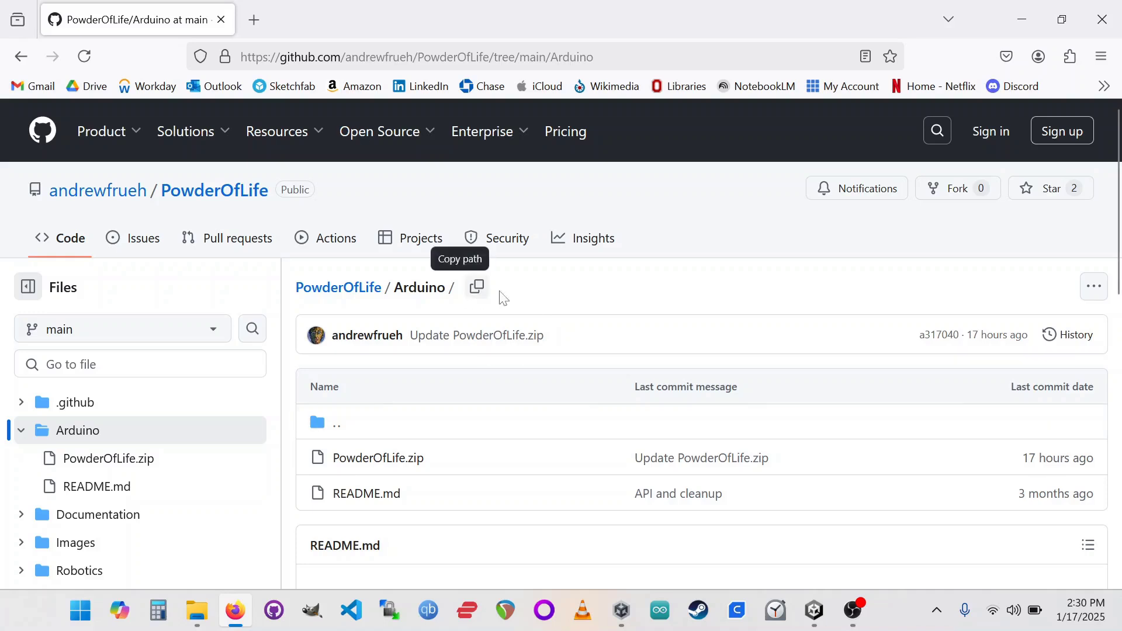
{"action": "left_click", "coordinate": [341, 298]}
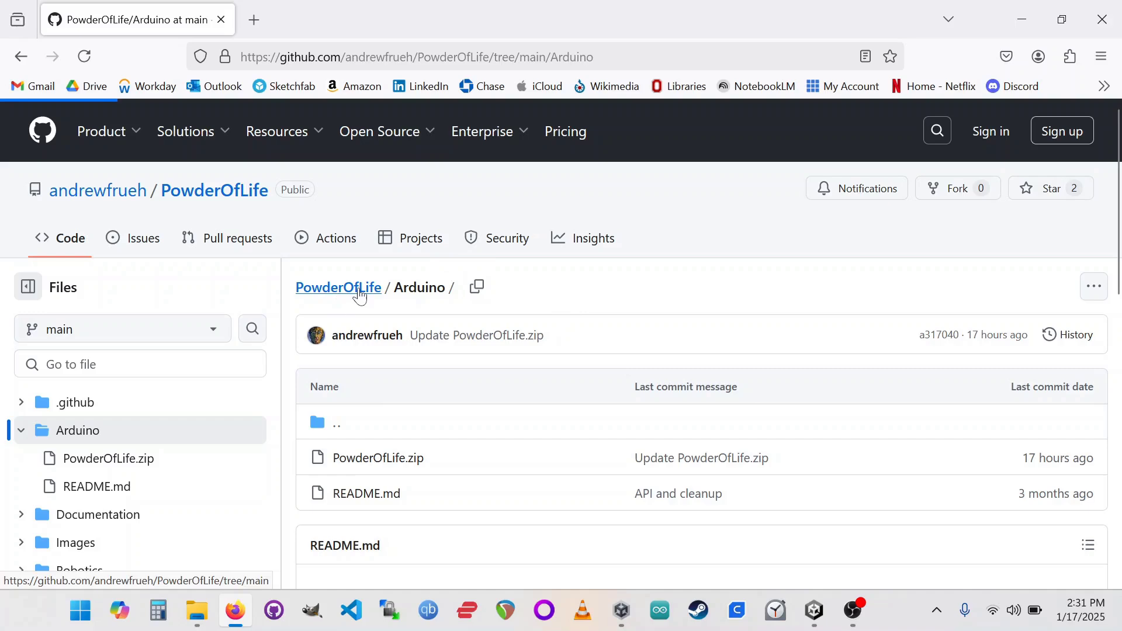
{"action": "scroll", "coordinate": [253, 319], "scroll_direction": "down", "scroll_amount": 2}
{"action": "scroll", "coordinate": [252, 318], "scroll_direction": "down", "scroll_amount": 2}
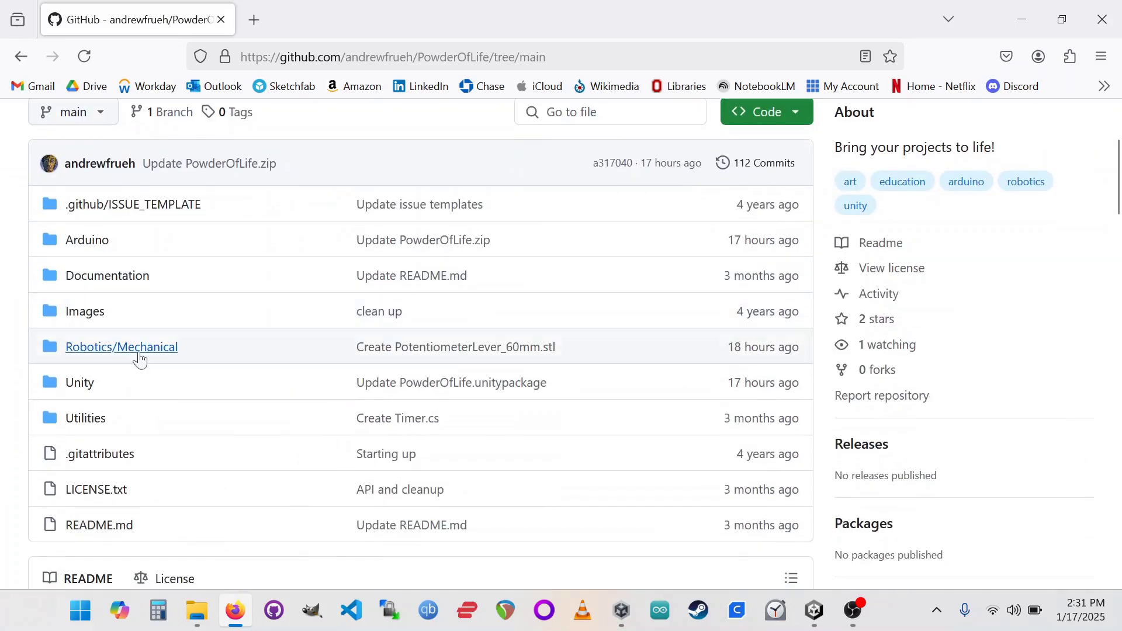
{"action": "left_click", "coordinate": [89, 386]}
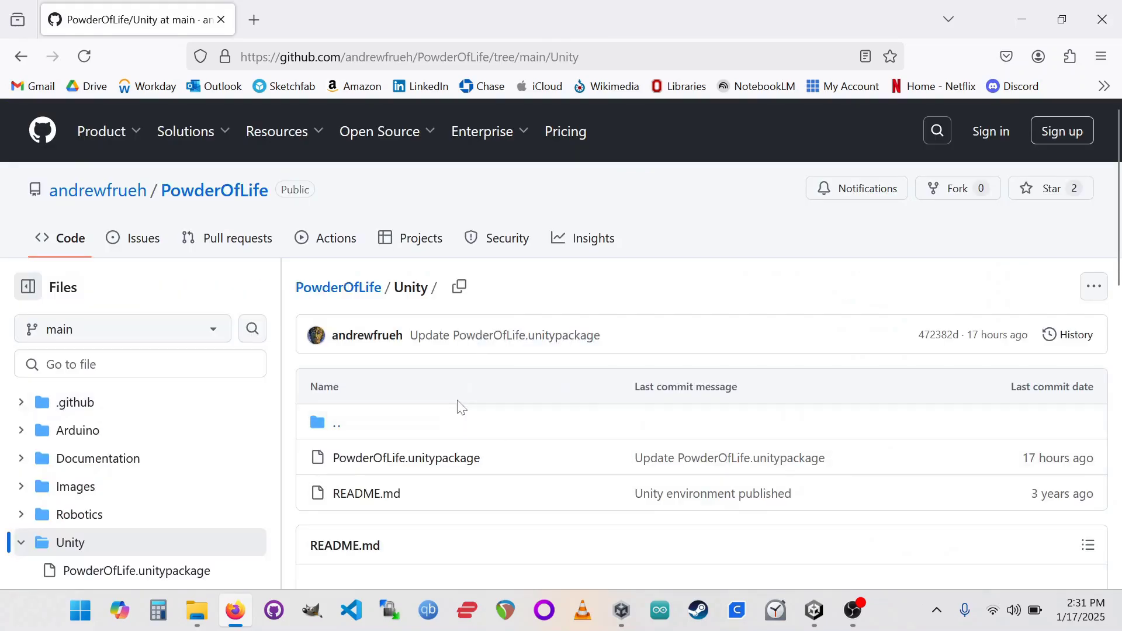
{"action": "scroll", "coordinate": [461, 387], "scroll_direction": "down", "scroll_amount": 2}
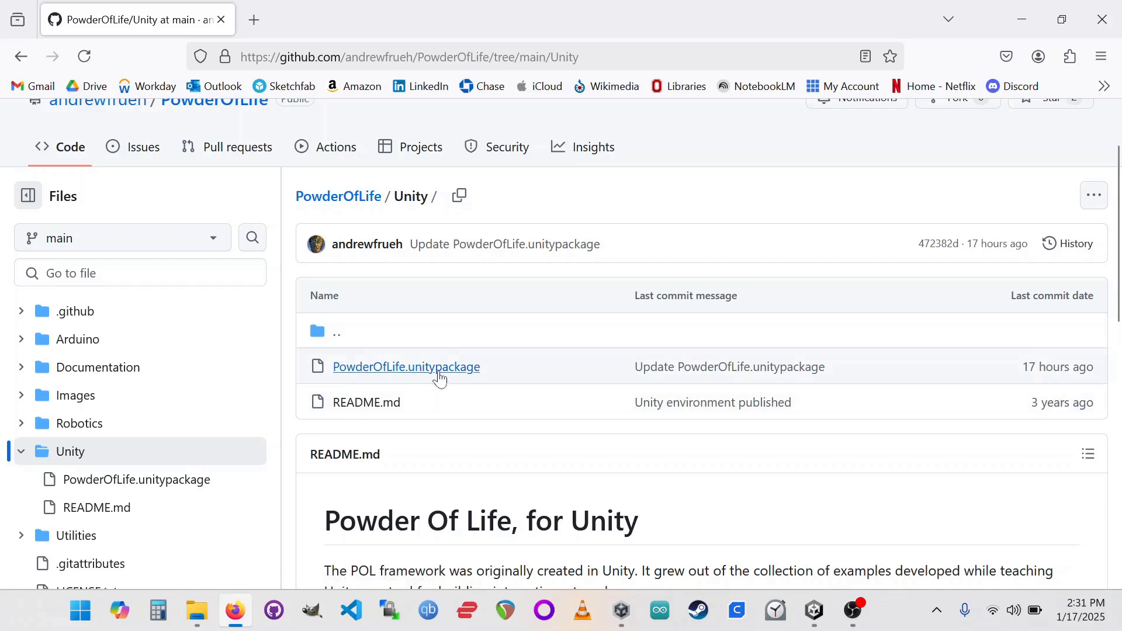
Switch to the Unity editor and look up the custom package import option for the project's assets without importing anything
{"action": "left_click", "coordinate": [821, 618]}
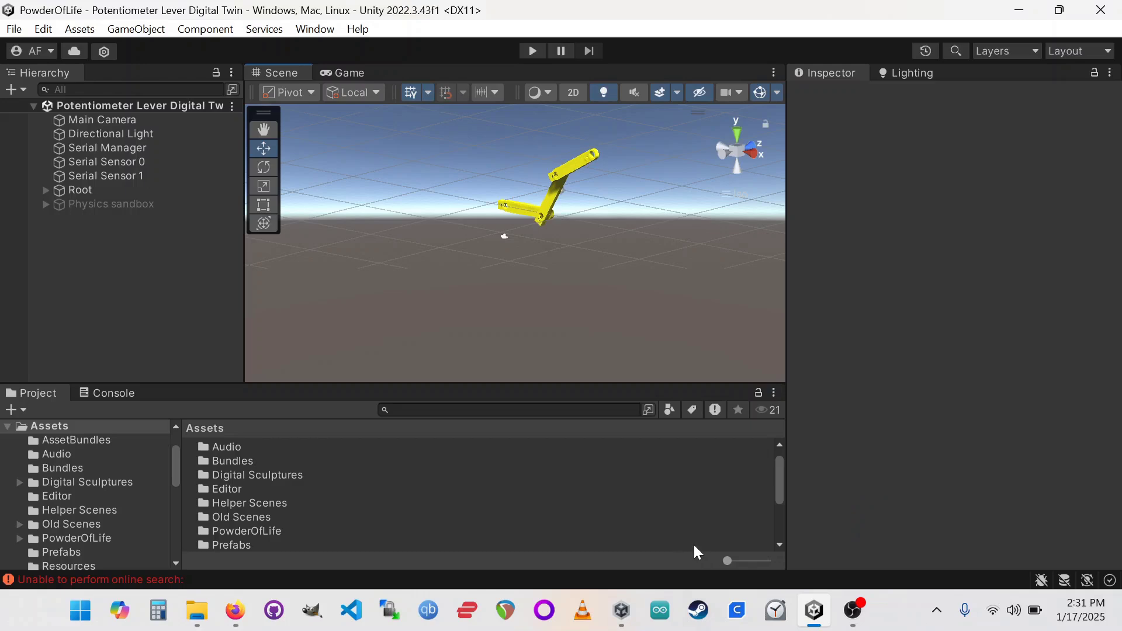
{"action": "right_click", "coordinate": [135, 303]}
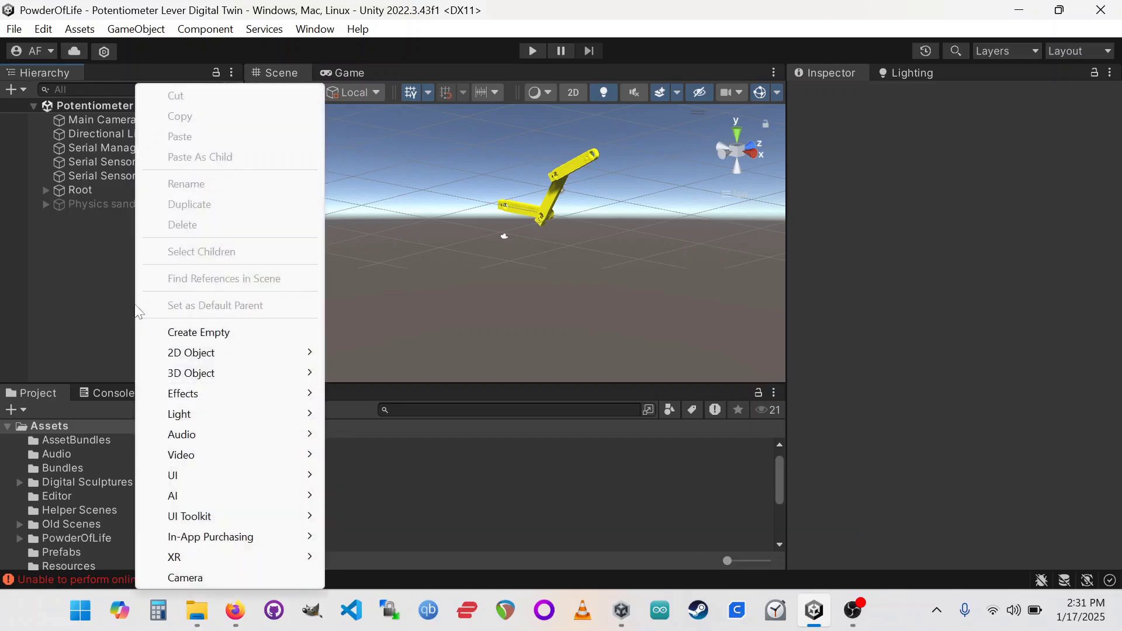
{"action": "left_click", "coordinate": [92, 300]}
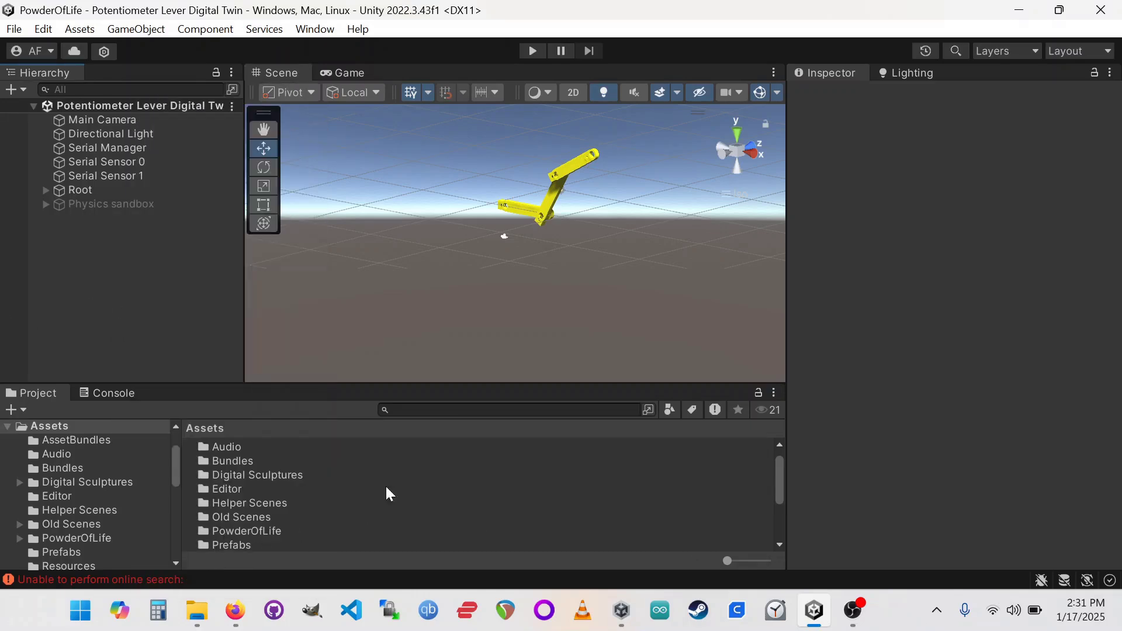
{"action": "scroll", "coordinate": [380, 501], "scroll_direction": "down", "scroll_amount": 5}
{"action": "scroll", "coordinate": [336, 493], "scroll_direction": "up", "scroll_amount": 2}
{"action": "scroll", "coordinate": [337, 494], "scroll_direction": "down", "scroll_amount": 2}
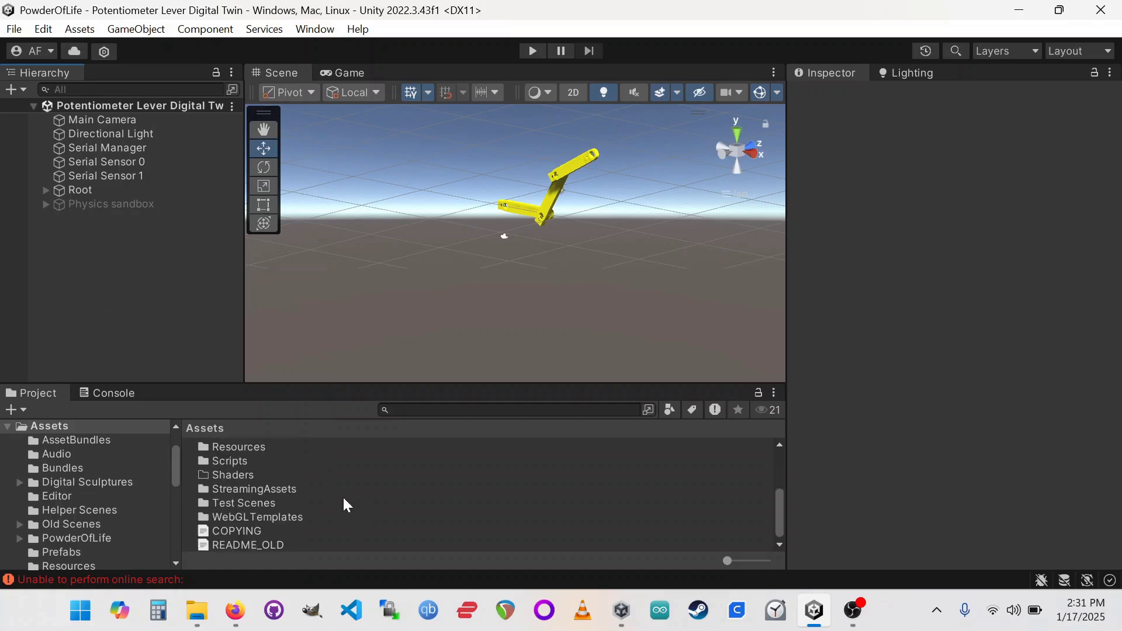
{"action": "right_click", "coordinate": [342, 501]}
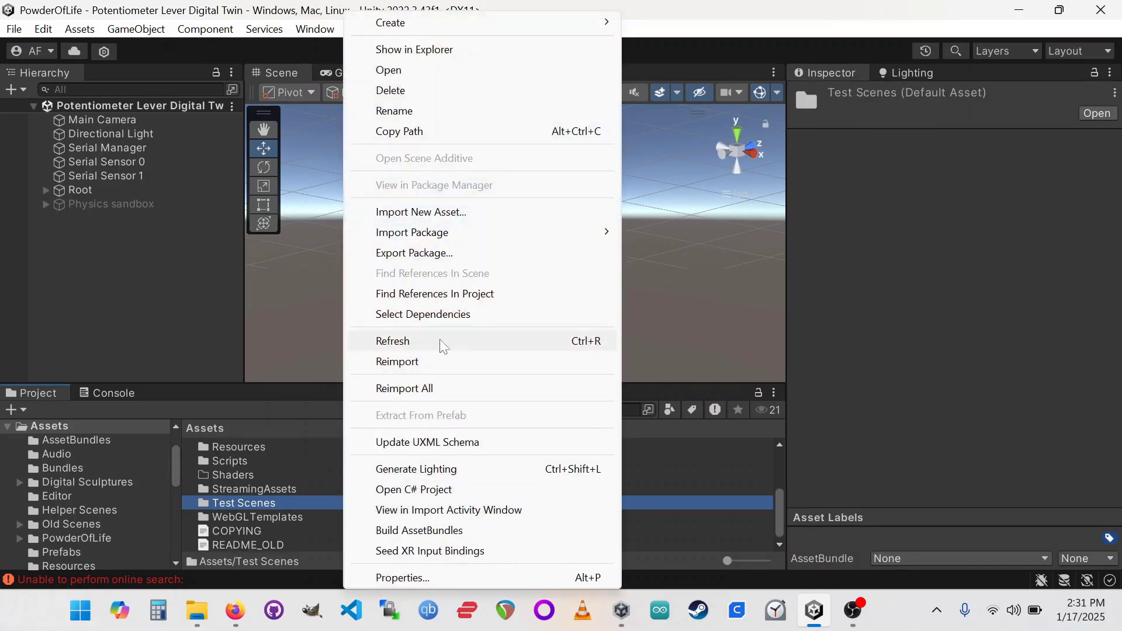
{"action": "mouse_move", "coordinate": [449, 239]}
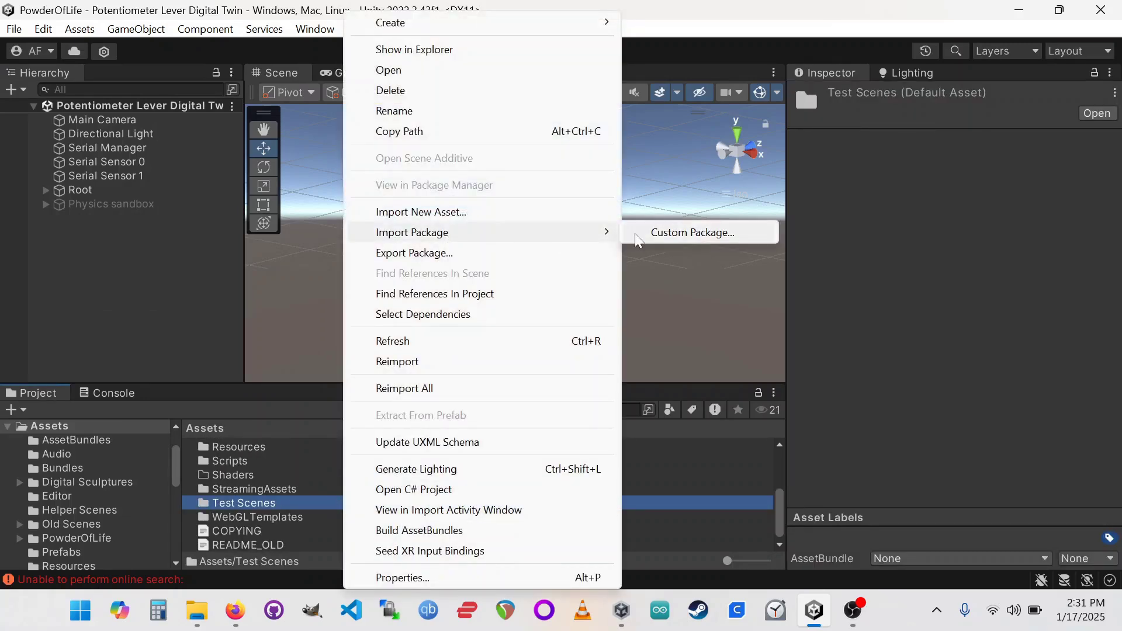
{"action": "left_click", "coordinate": [292, 492]}
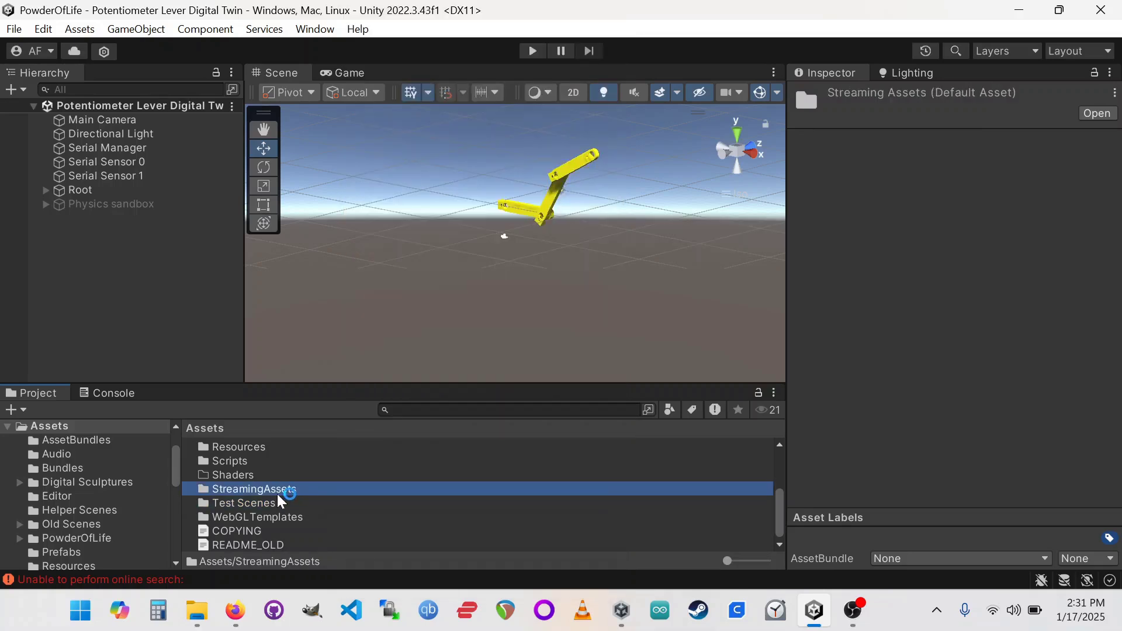
Open the PowderOfLife folder in the project's Assets
{"action": "scroll", "coordinate": [253, 503], "scroll_direction": "up", "scroll_amount": 3}
{"action": "left_click", "coordinate": [243, 526]}
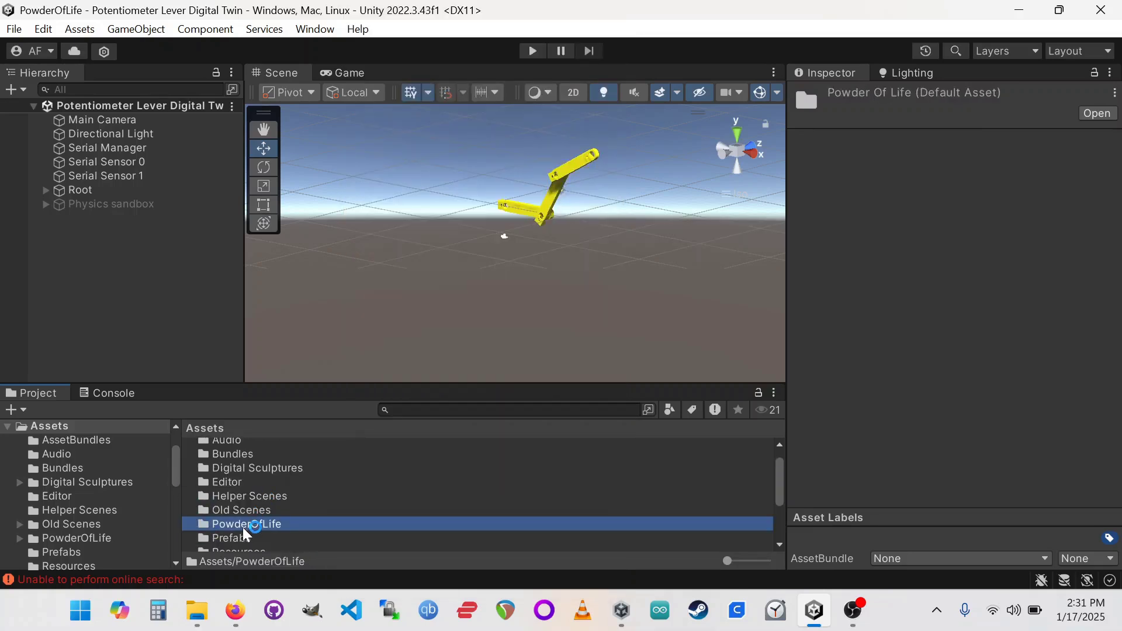
{"action": "double_click", "coordinate": [247, 524]}
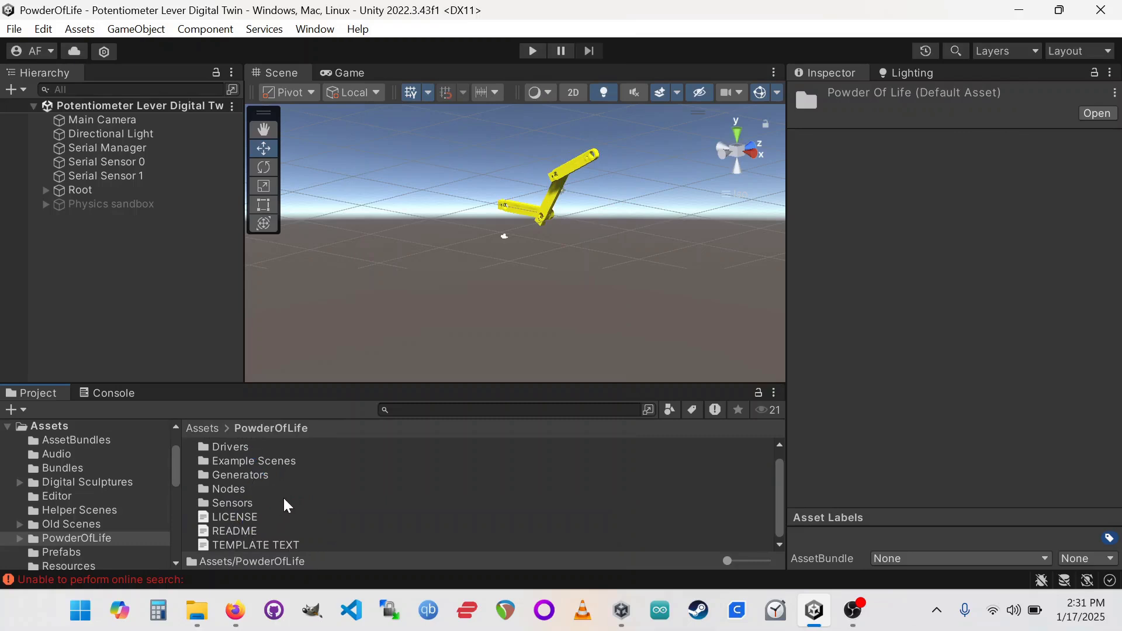
Open the Serial Communication folder inside PowderOfLife's Example Scenes and select the Potentiometer Lever Digital Twin scene asset
{"action": "scroll", "coordinate": [269, 507], "scroll_direction": "up", "scroll_amount": 1}
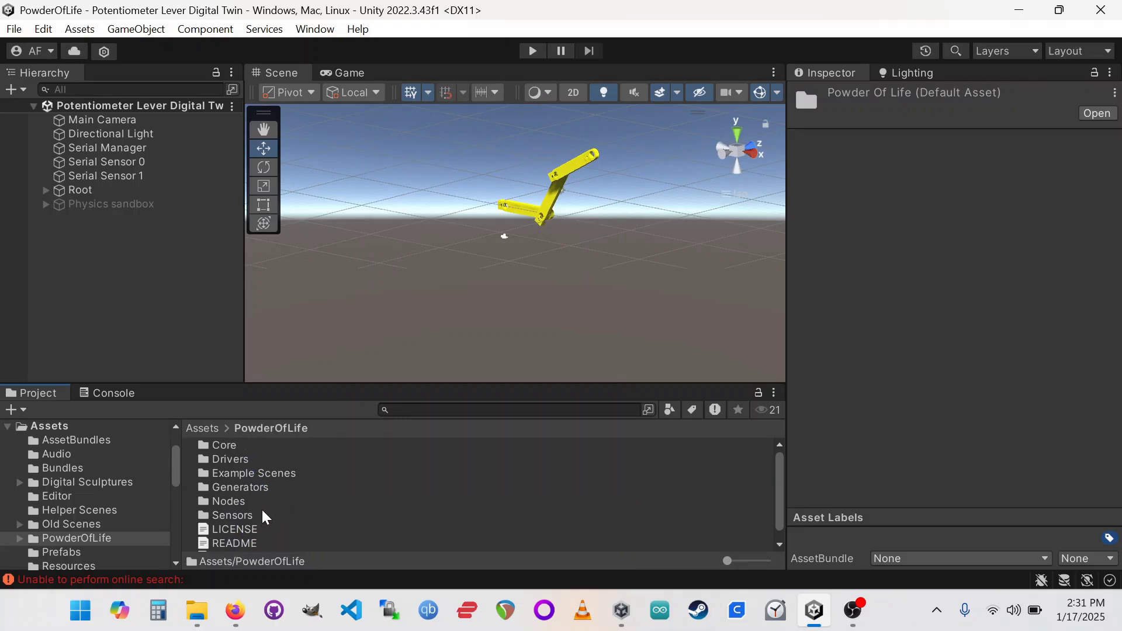
{"action": "double_click", "coordinate": [235, 473]}
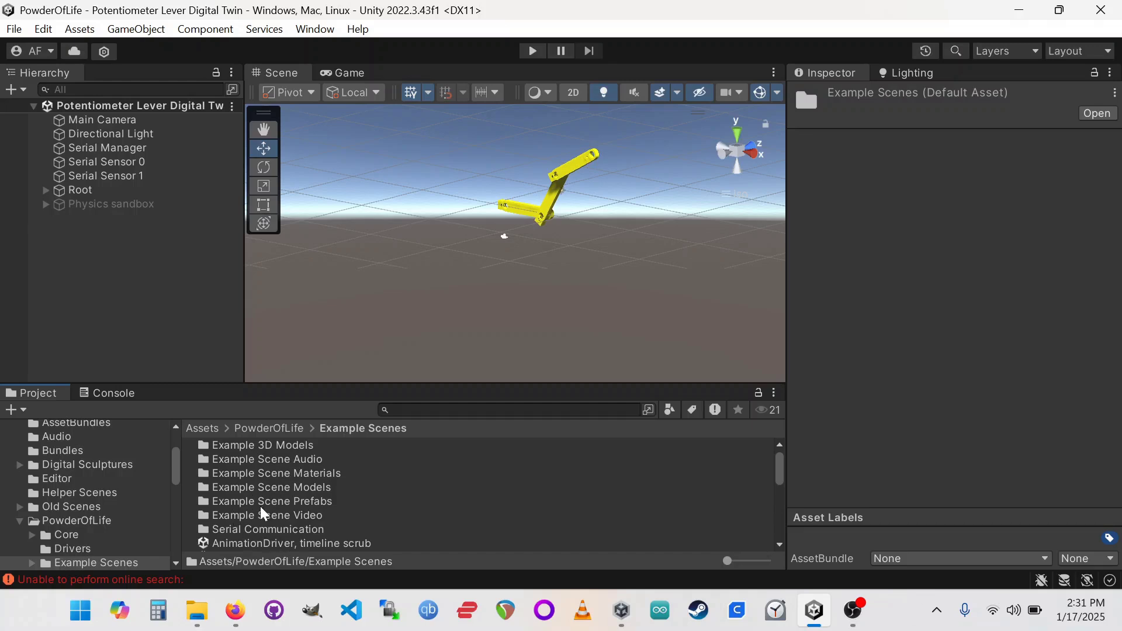
{"action": "double_click", "coordinate": [255, 531]}
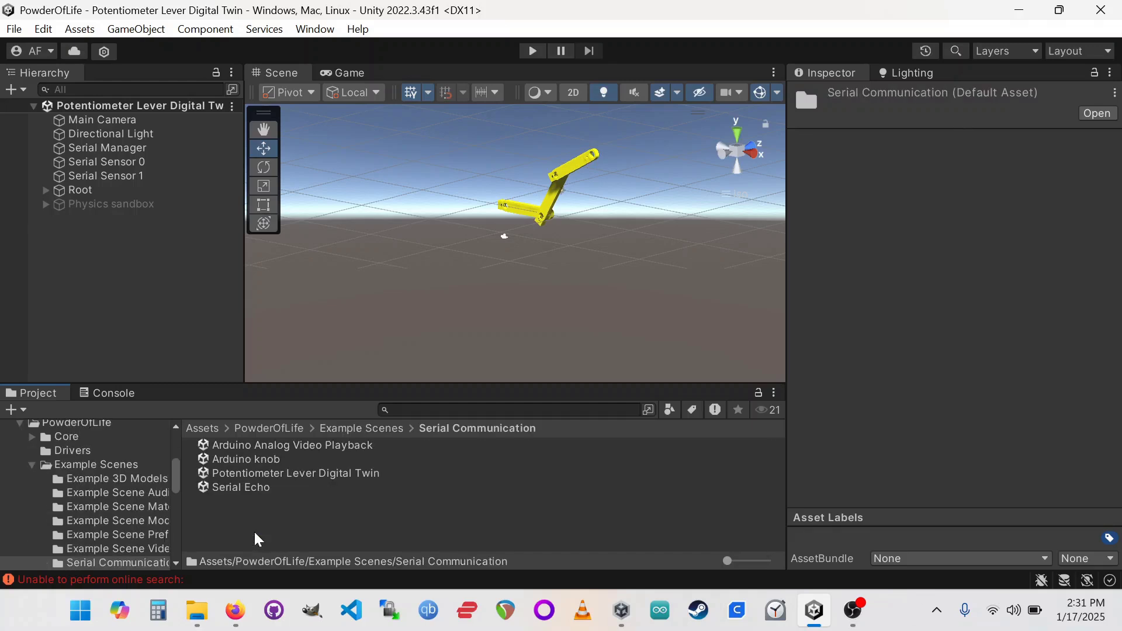
{"action": "left_click", "coordinate": [245, 523]}
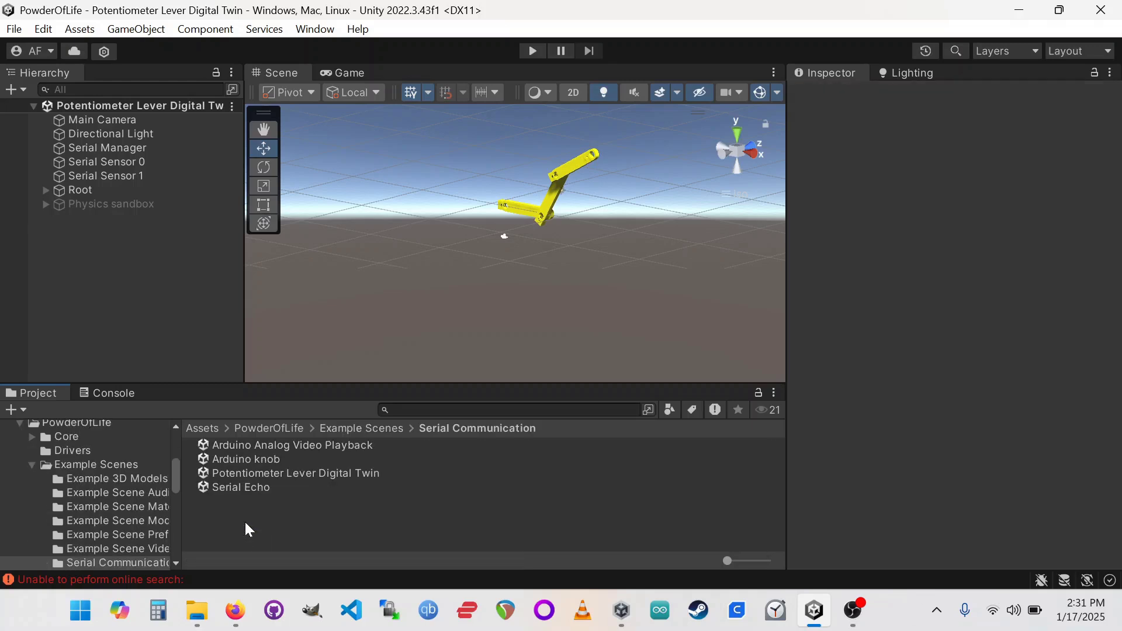
{"action": "left_click", "coordinate": [270, 473]}
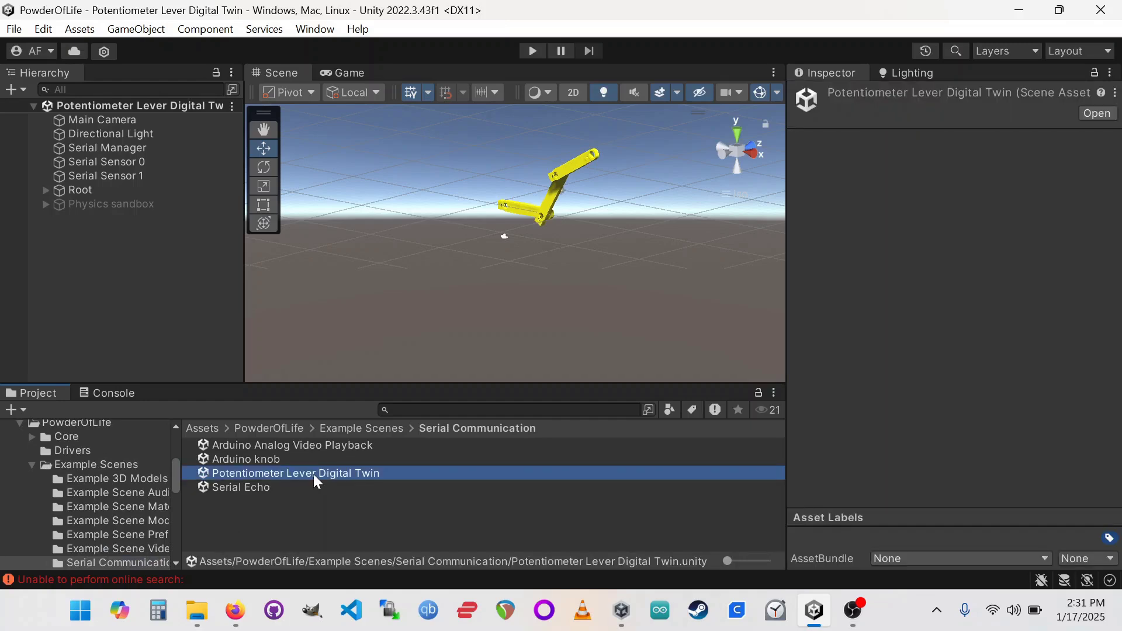
Inspect the yellow lever linkage up close, run the scene in play mode to test the lever motion, and stop it
{"action": "left_click_drag", "start_coordinate": [526, 263], "coordinate": [502, 287], "text": "alt"}
{"action": "scroll", "coordinate": [501, 282], "scroll_direction": "up", "scroll_amount": 6}
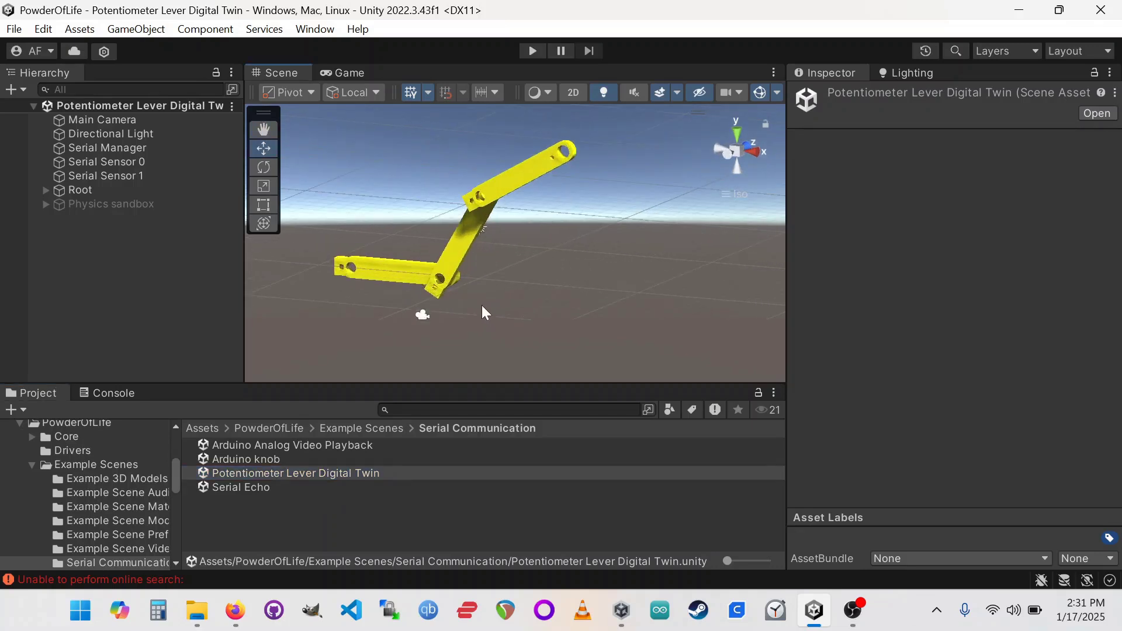
{"action": "left_click_drag", "start_coordinate": [573, 270], "coordinate": [569, 306], "text": "alt"}
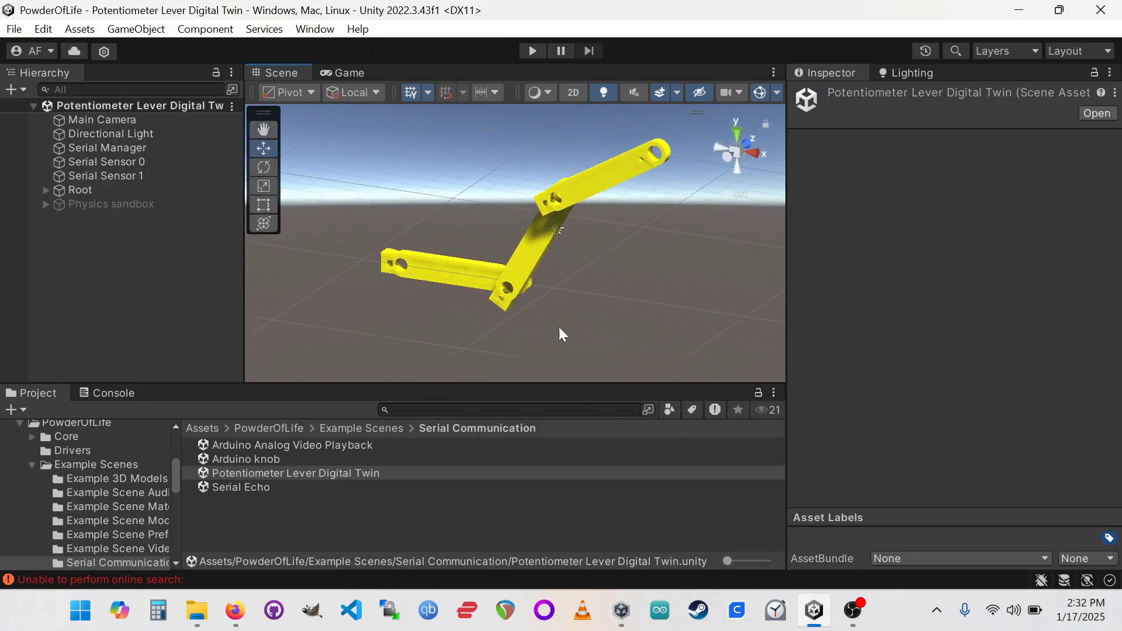
{"action": "left_click", "coordinate": [531, 51]}
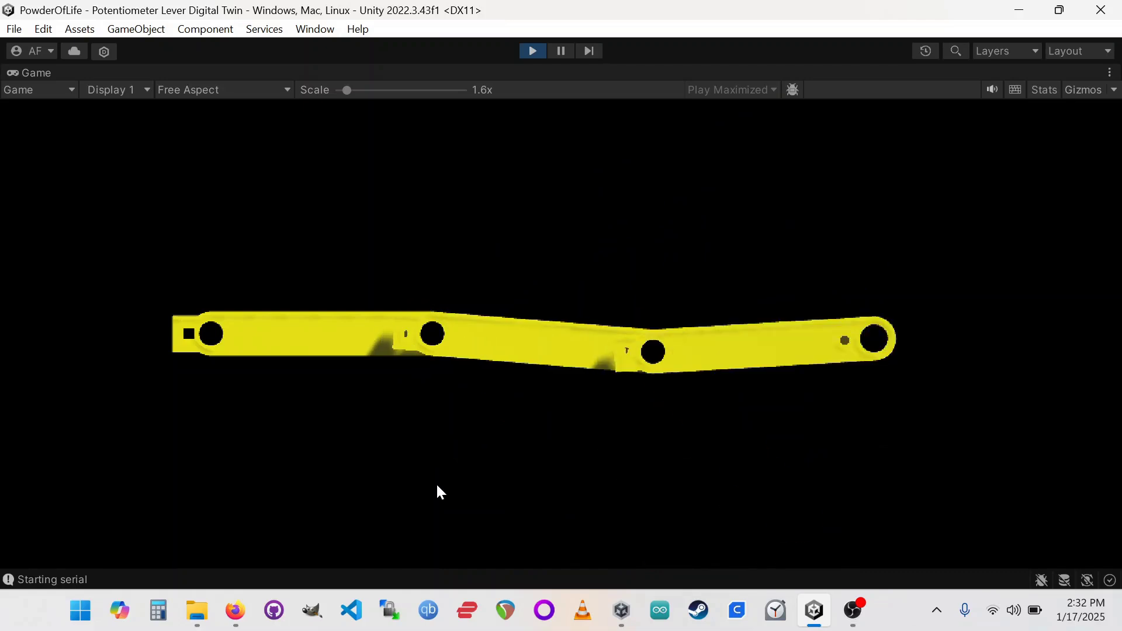
{"action": "key", "text": "ctrl+p"}
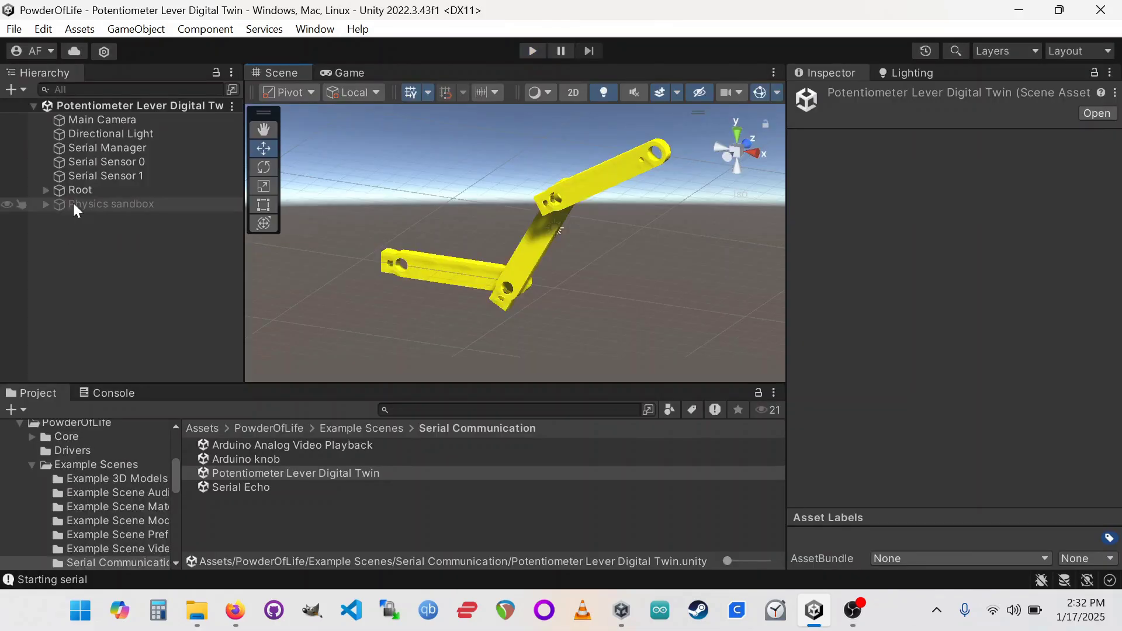
Activate the Physics sandbox object in the scene and start play mode with it enabled
{"action": "left_click", "coordinate": [69, 204]}
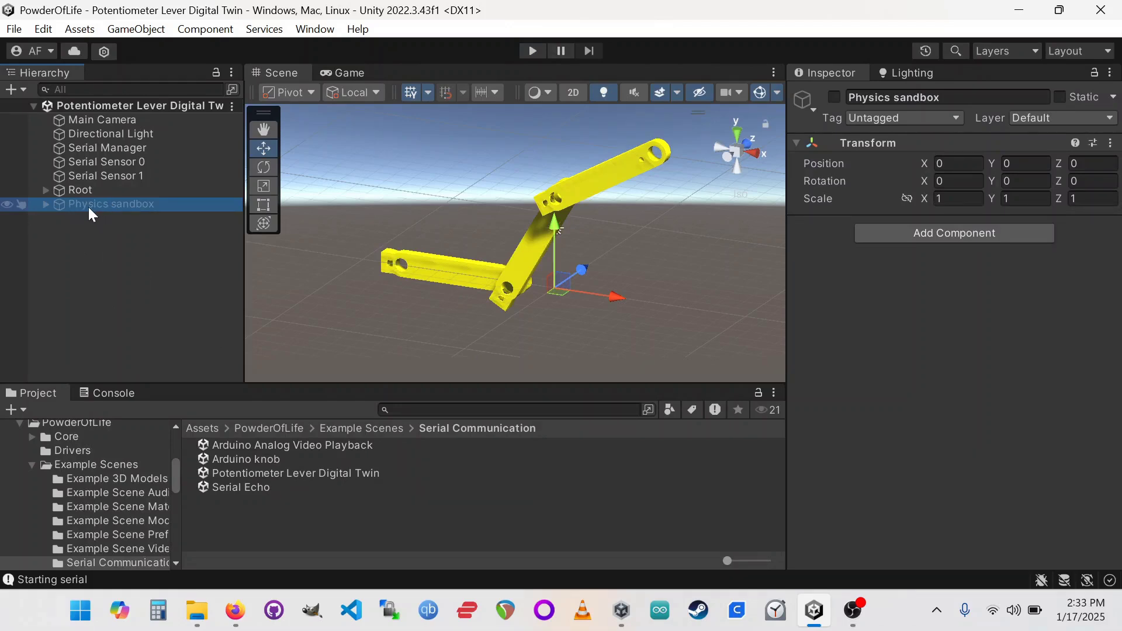
{"action": "left_click", "coordinate": [833, 98]}
{"action": "left_click", "coordinate": [834, 100]}
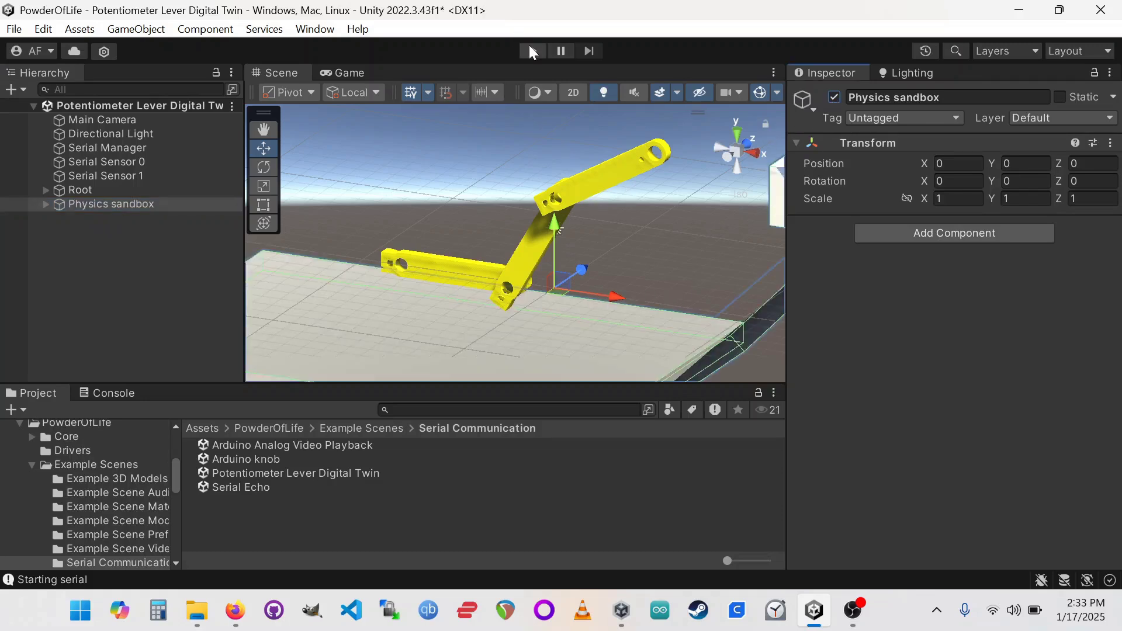
{"action": "left_click", "coordinate": [530, 49]}
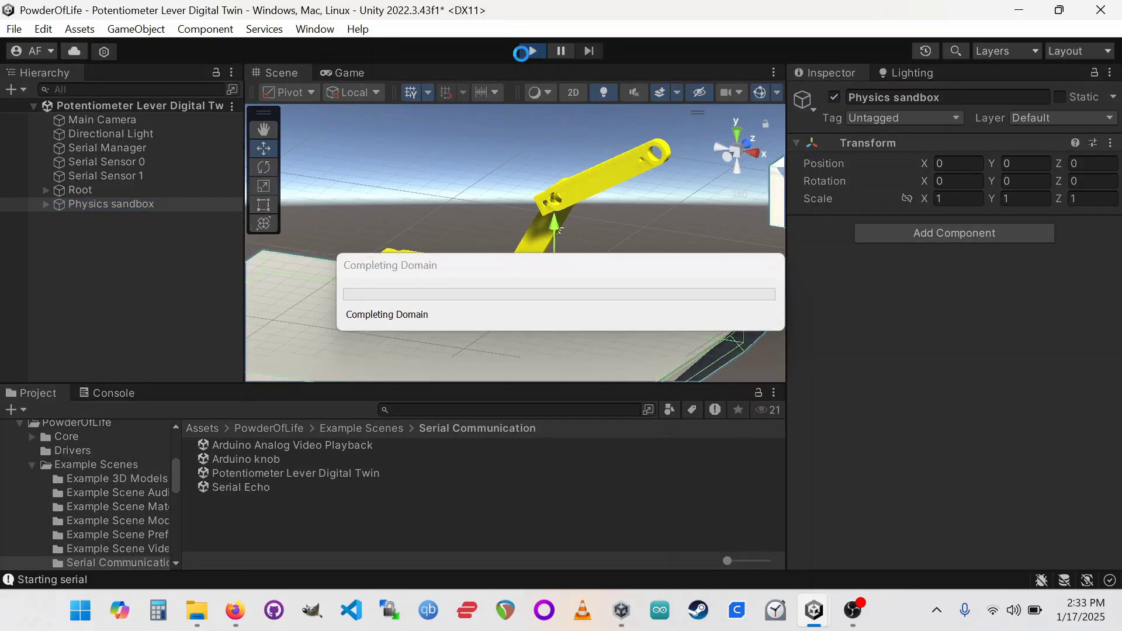